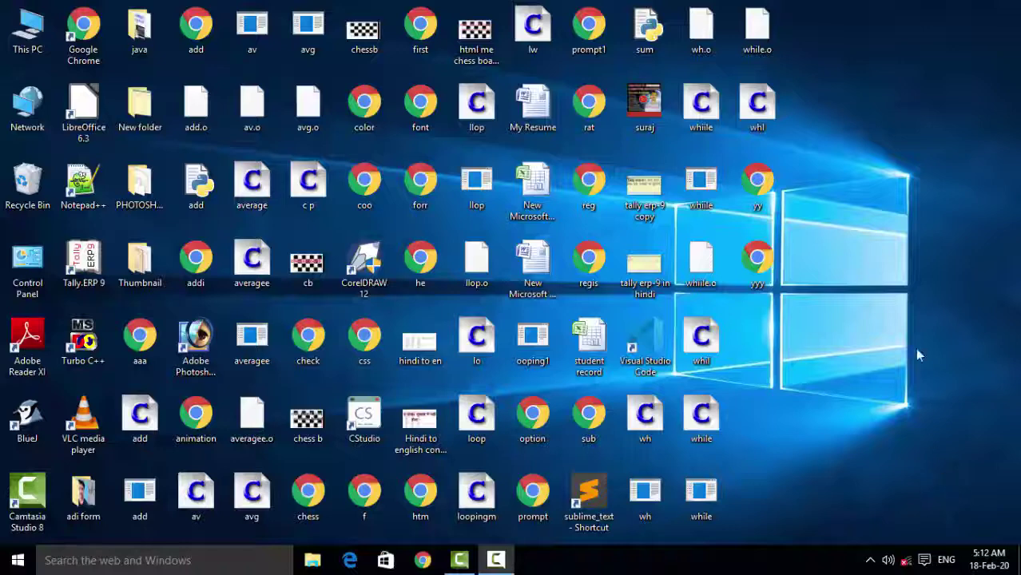
# Refresh the Windows desktop several times from its right-click menu.
pyautogui.rightClick(863, 196)
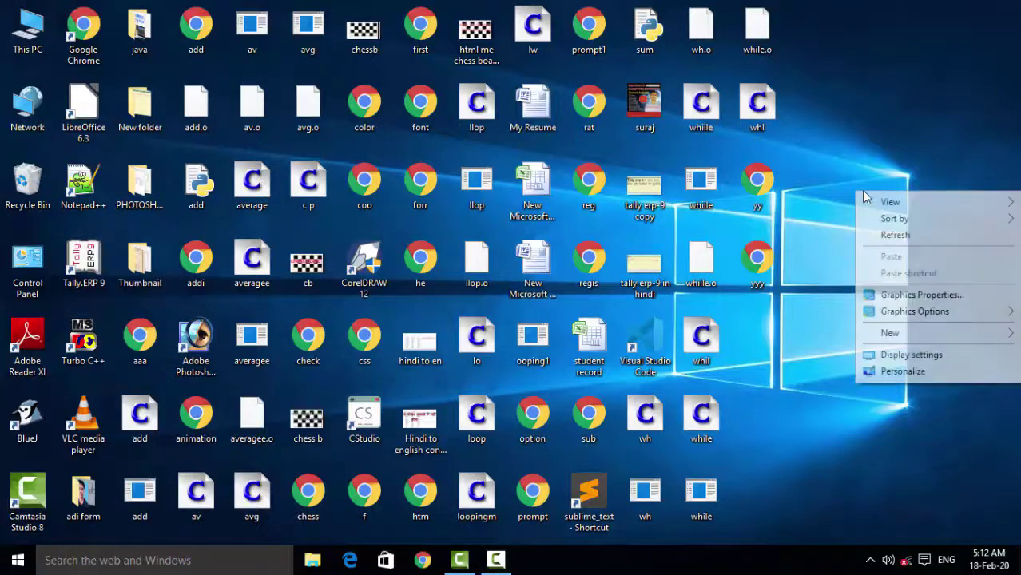
pyautogui.click(883, 233)
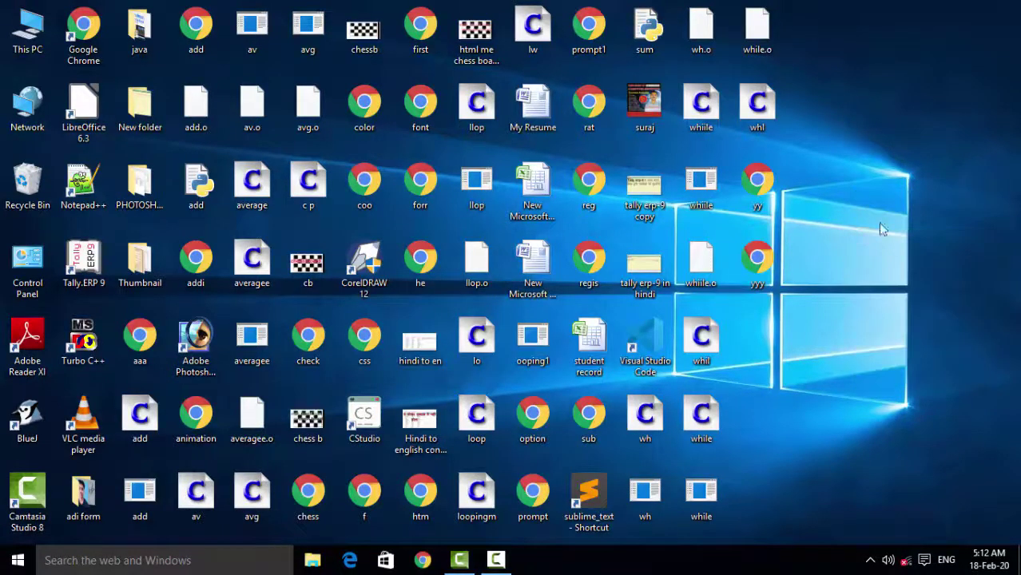
pyautogui.rightClick(849, 164)
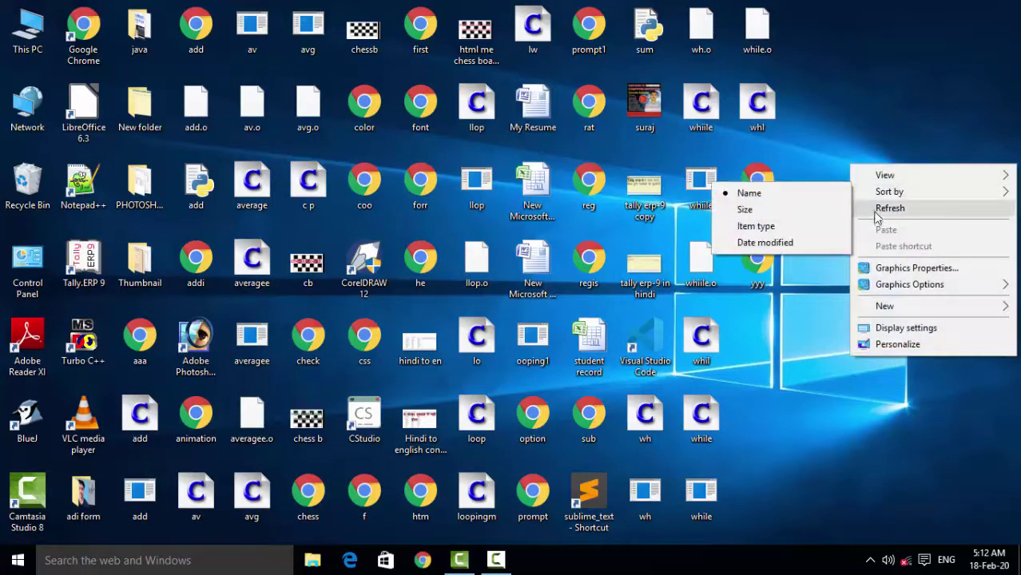
pyautogui.click(874, 211)
pyautogui.rightClick(847, 196)
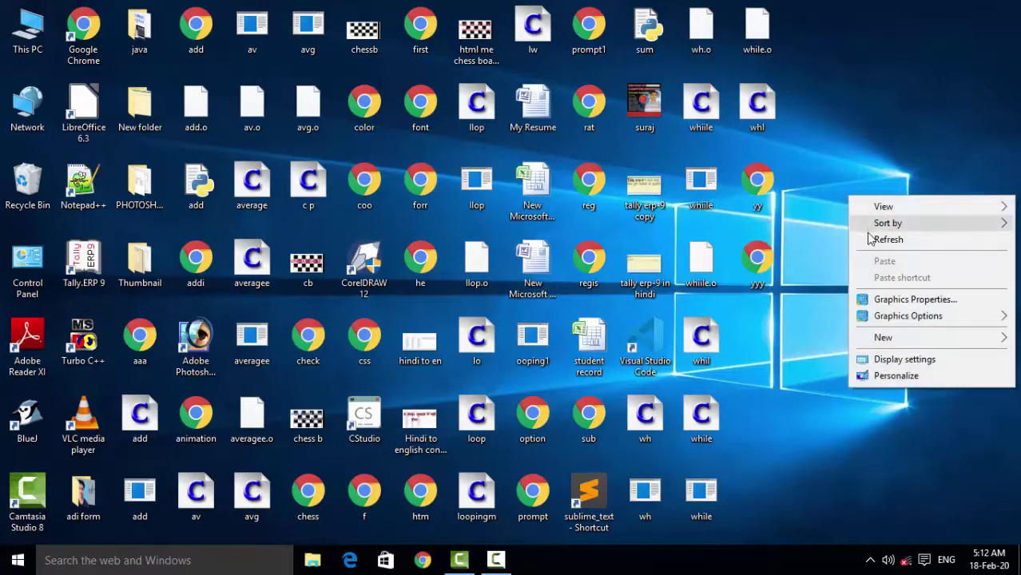
pyautogui.click(871, 240)
pyautogui.rightClick(834, 208)
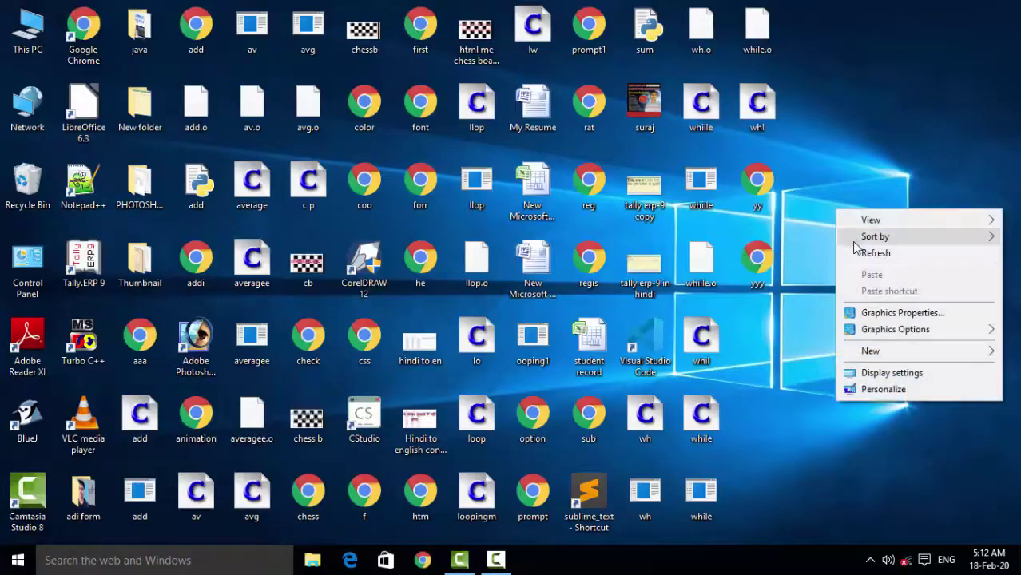
pyautogui.click(859, 253)
pyautogui.rightClick(838, 223)
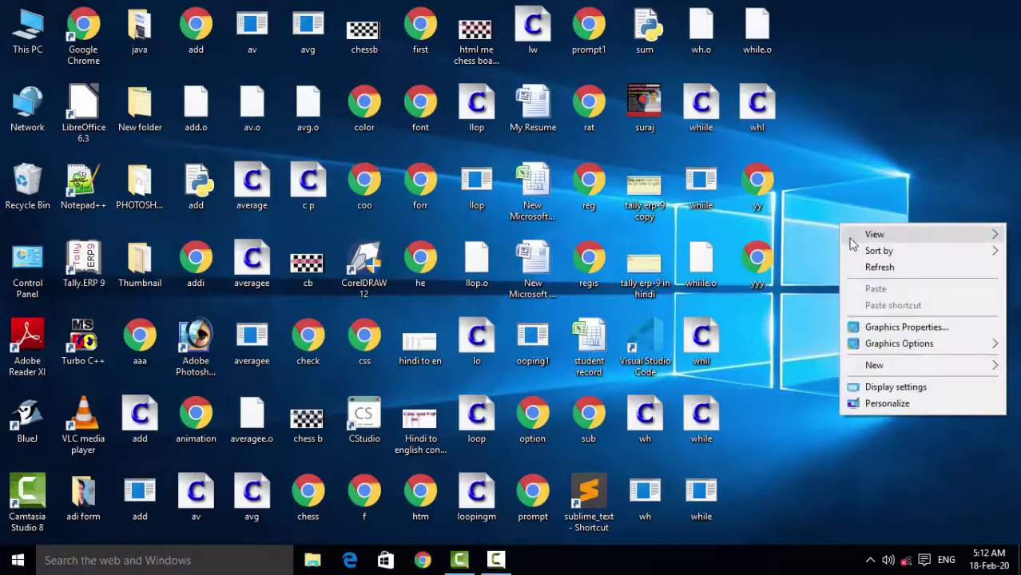
pyautogui.click(859, 269)
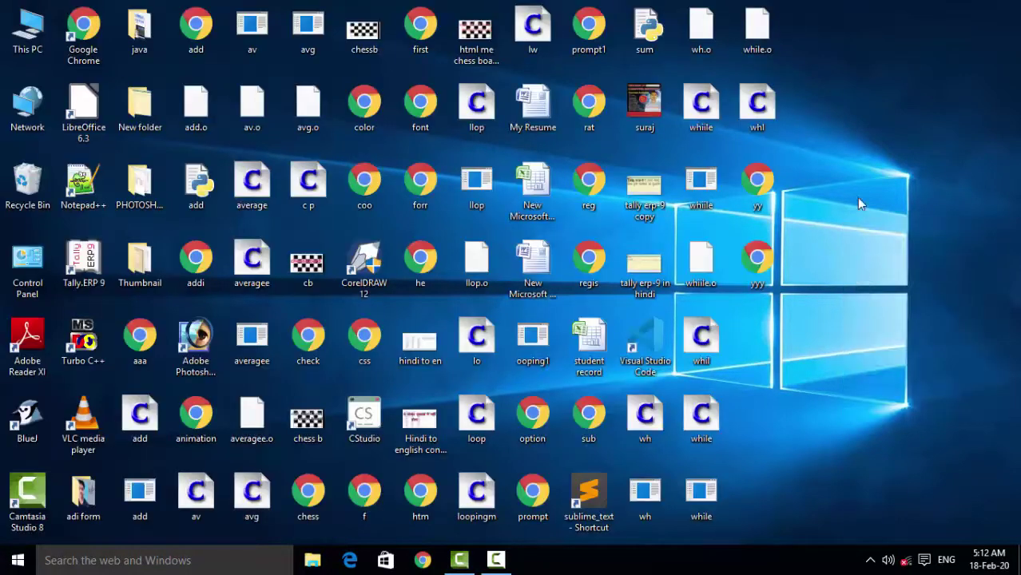
pyautogui.rightClick(856, 197)
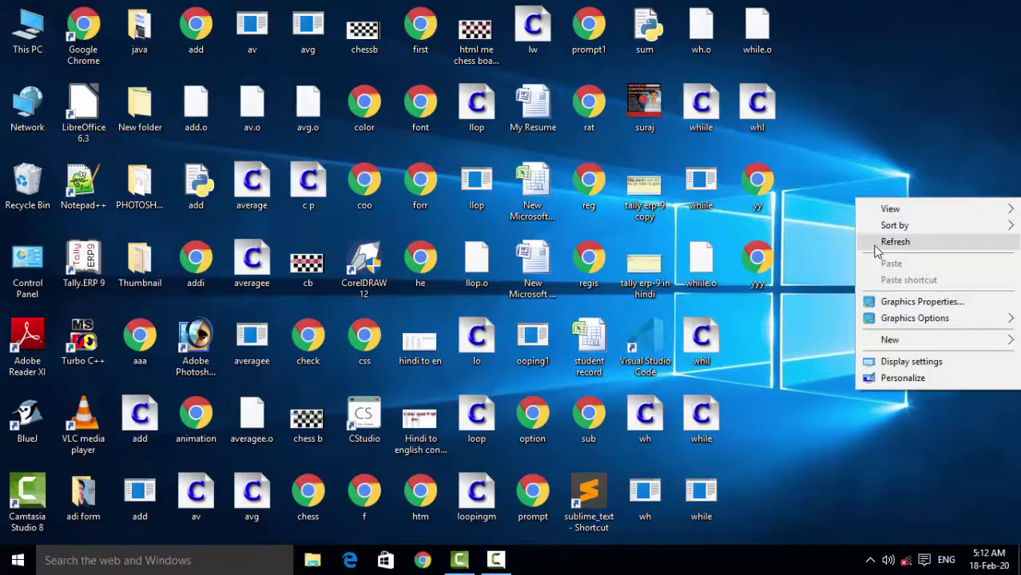
pyautogui.click(863, 241)
pyautogui.rightClick(827, 221)
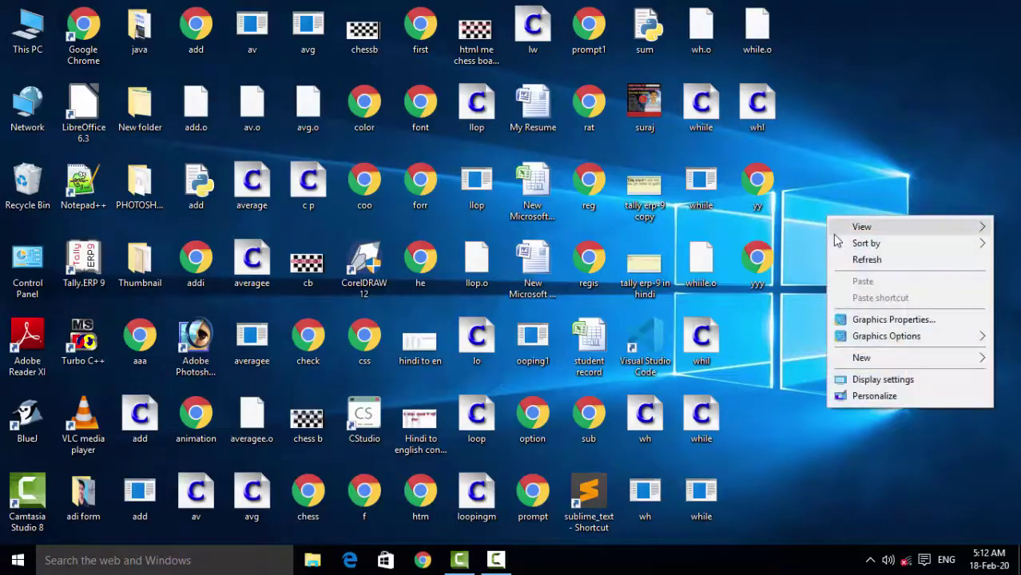
pyautogui.click(849, 257)
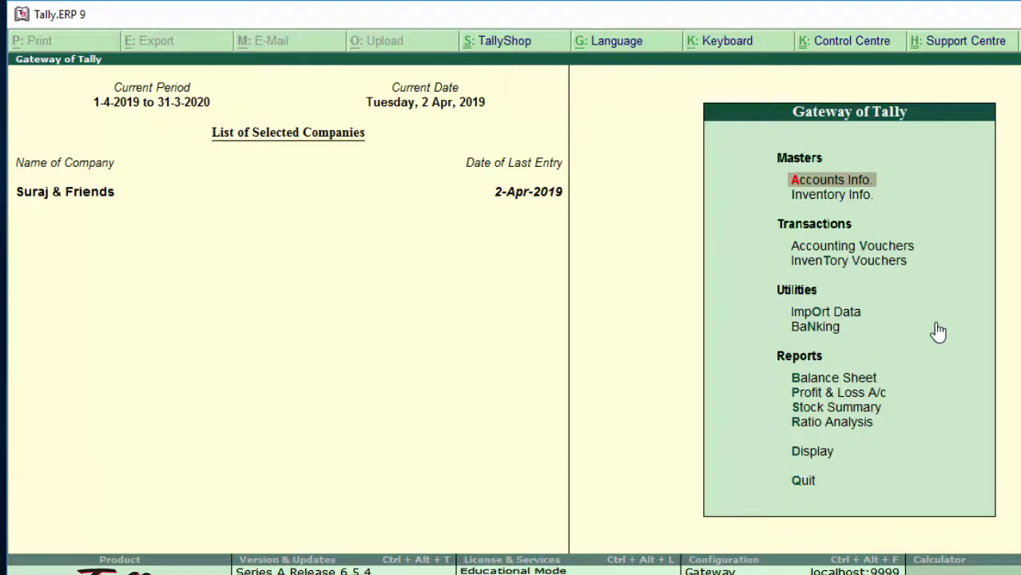
# Go to Accounts Info > Ledgers and start creating a ledger named 'C'.
pyautogui.press('Return')
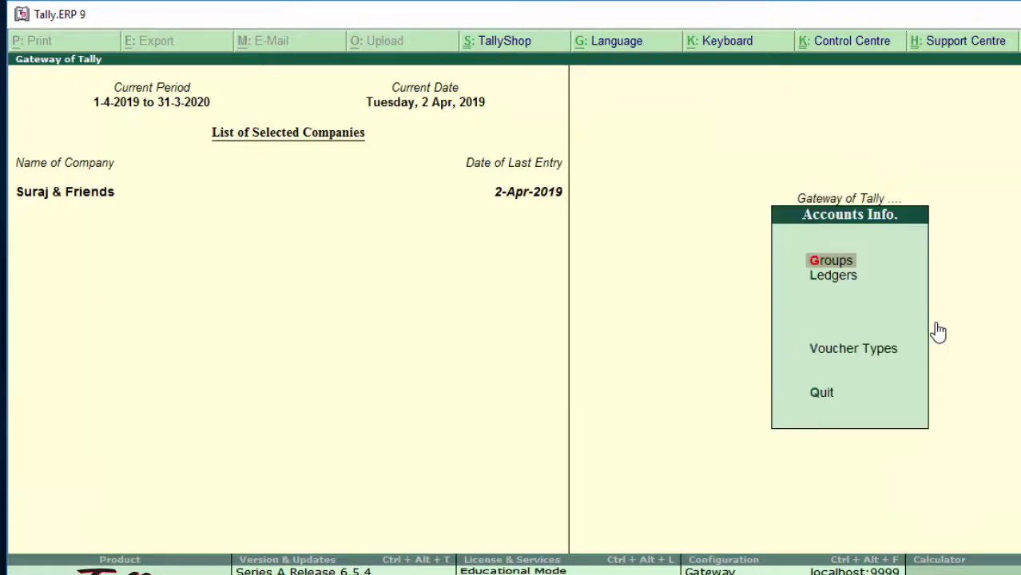
pyautogui.press('Down')
pyautogui.press('Return')
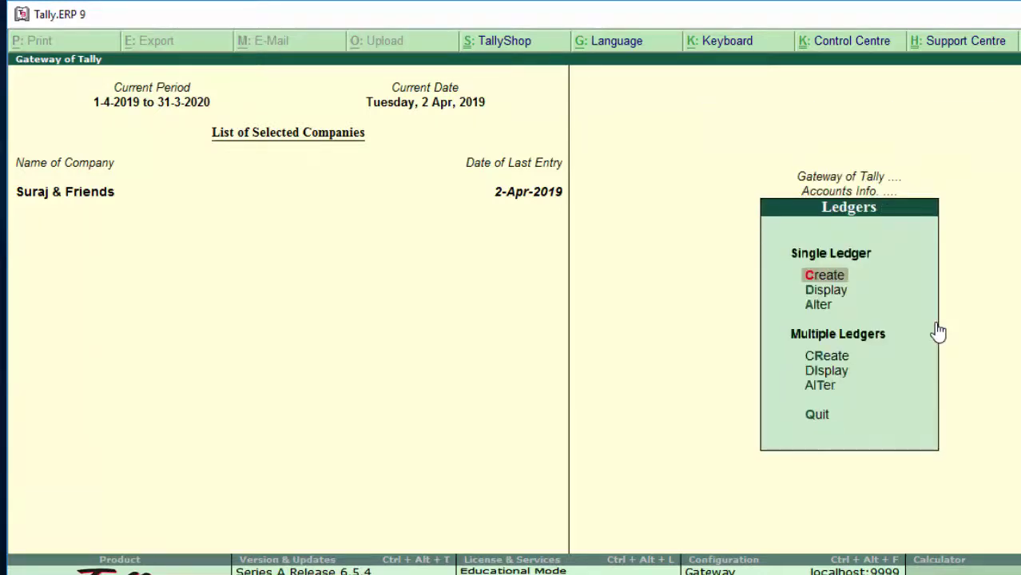
pyautogui.press('Return')
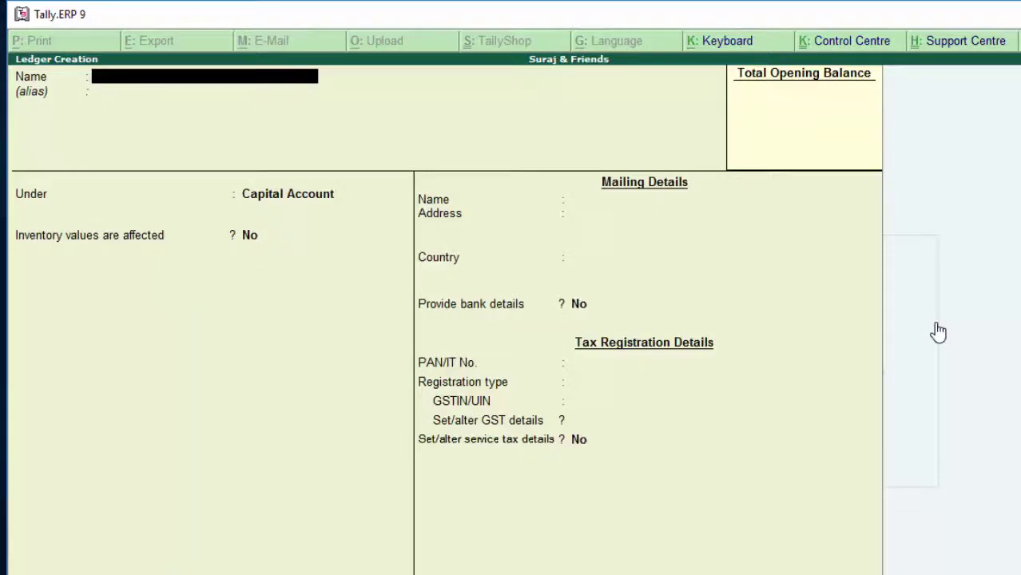
pyautogui.write('C')
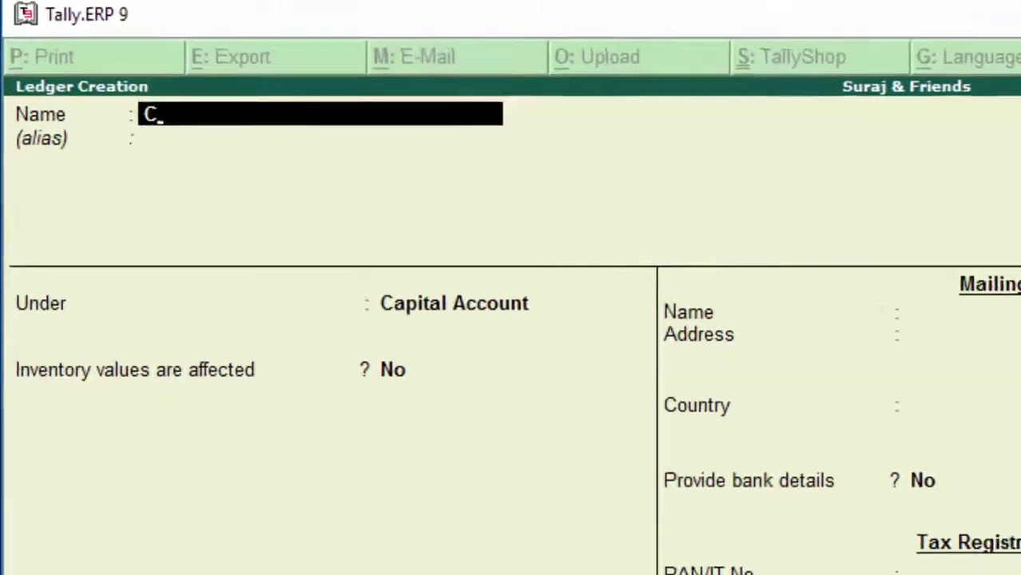
pyautogui.press('Return')
pyautogui.press('Return')
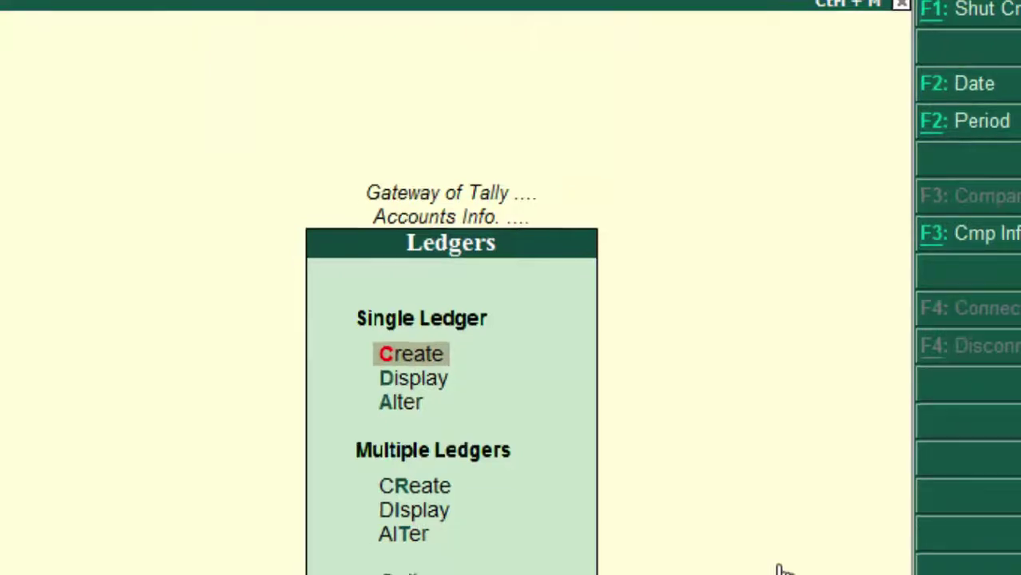
# Return to Accounts Info and open Voucher Types > Create.
pyautogui.press('Escape')
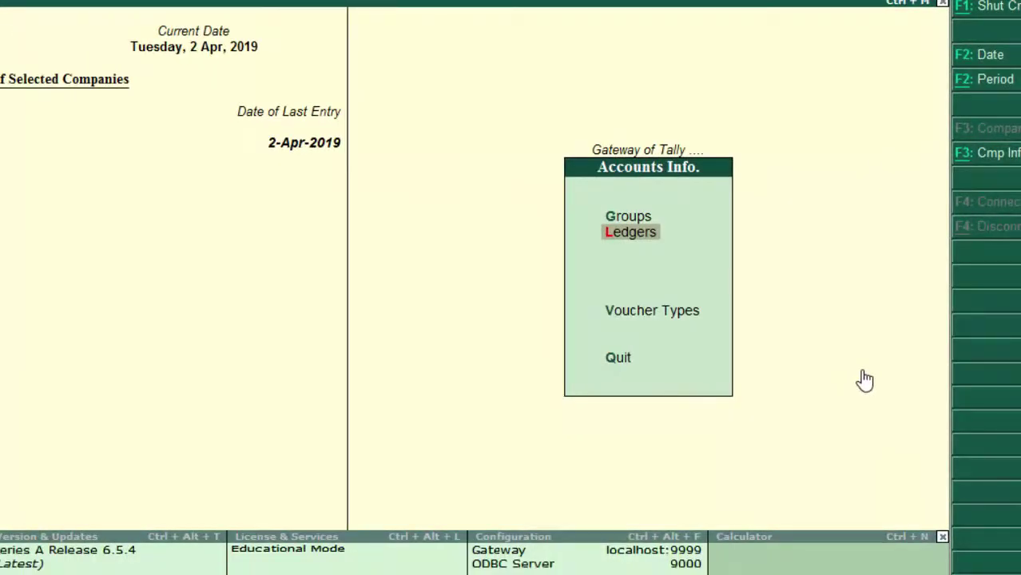
pyautogui.press('Down')
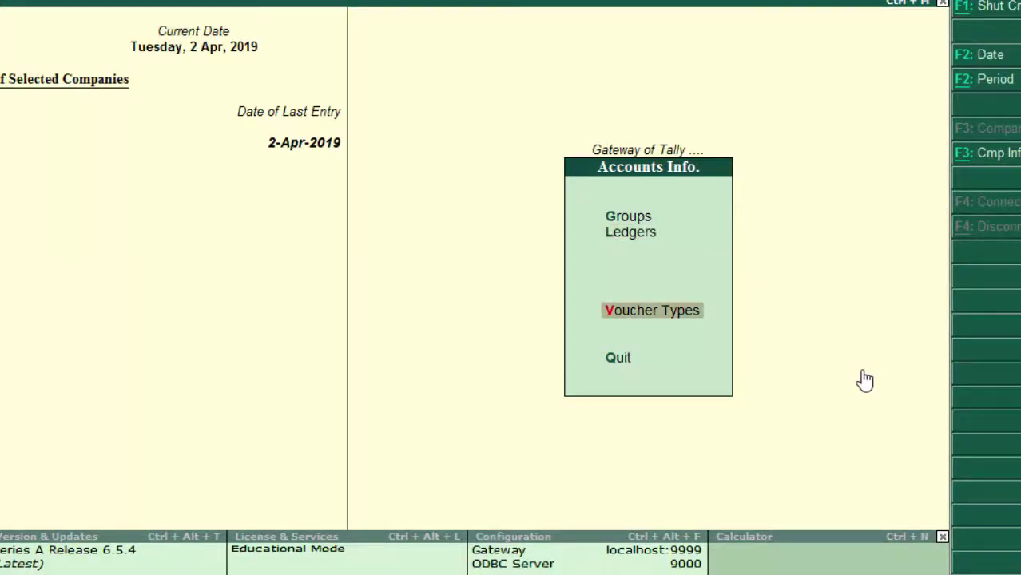
pyautogui.press('Return')
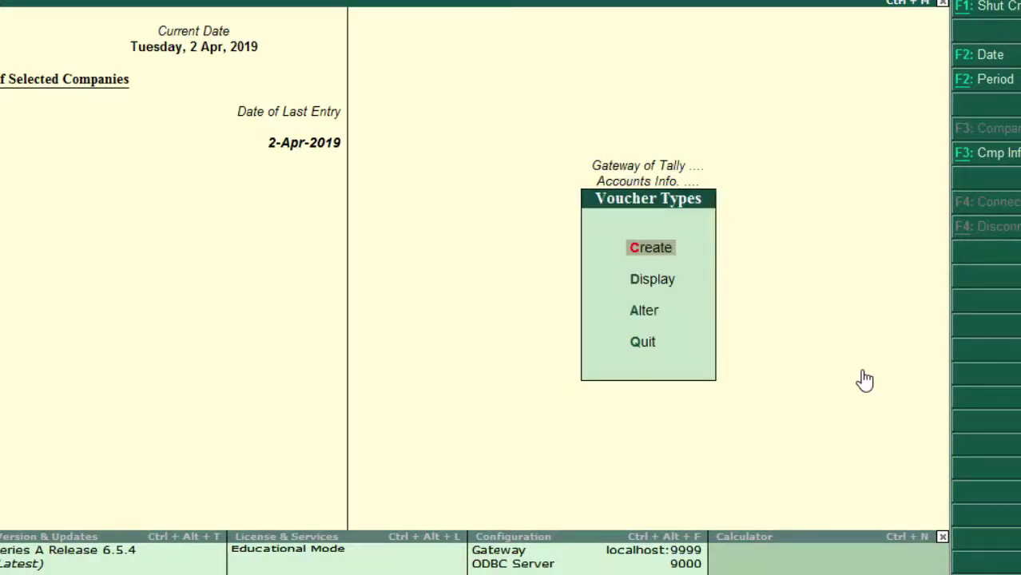
pyautogui.press('Return')
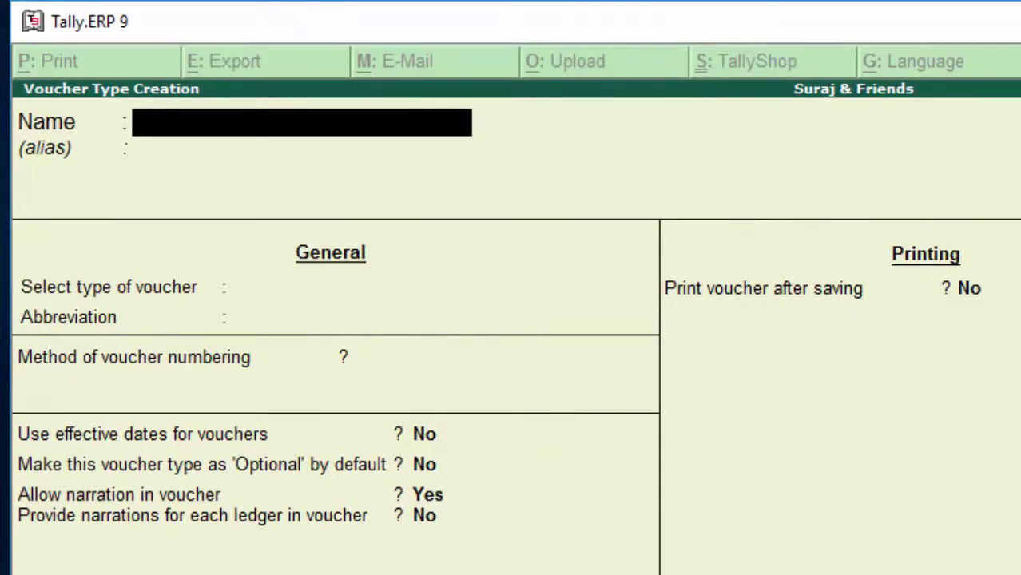
# Name the voucher type 'Purchase V', of type Purchase with abbreviation Purc.
pyautogui.write('Pu')
pyautogui.write('rchas')
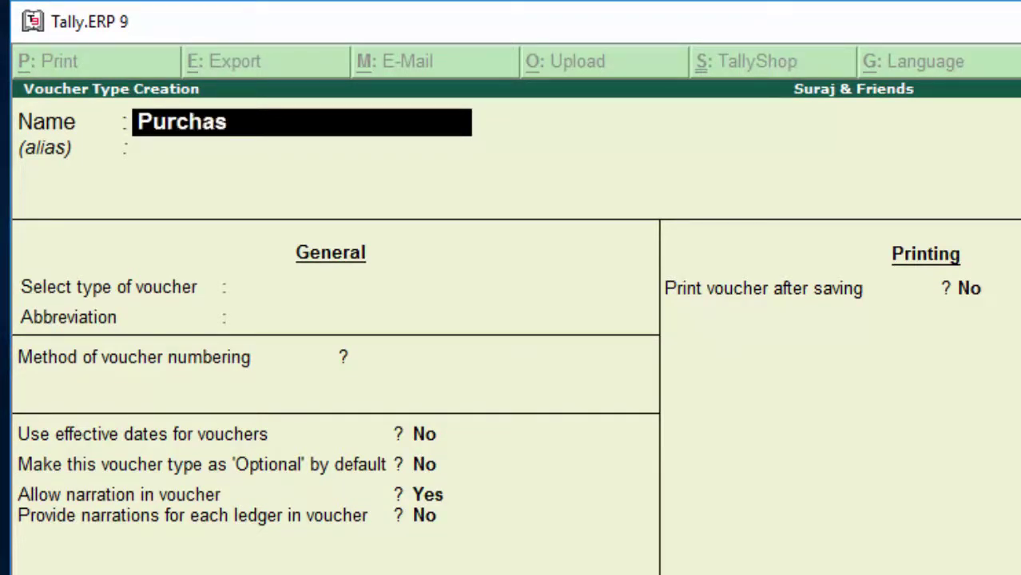
pyautogui.write('e')
pyautogui.write(' V')
pyautogui.press('Return')
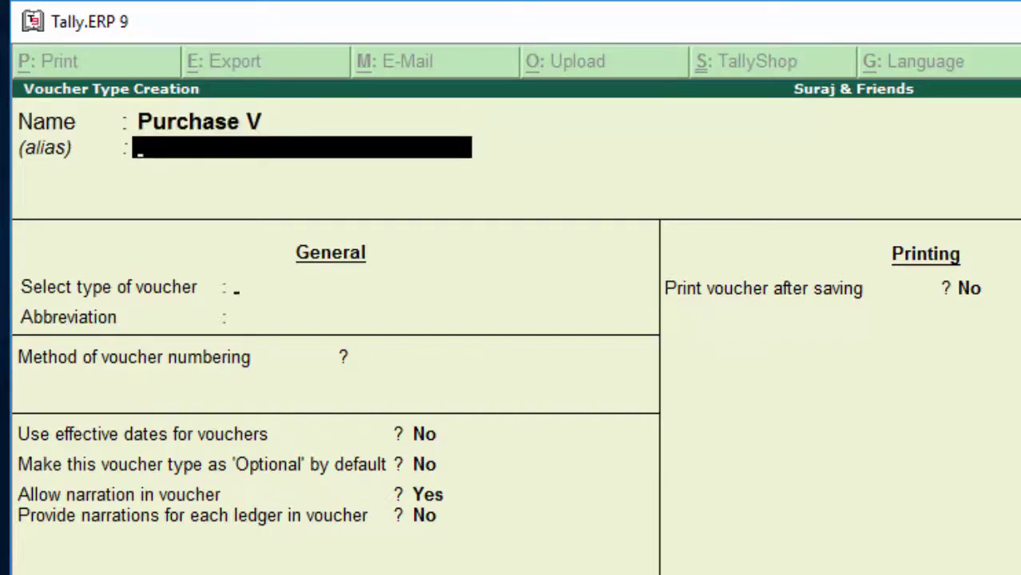
pyautogui.press('Return')
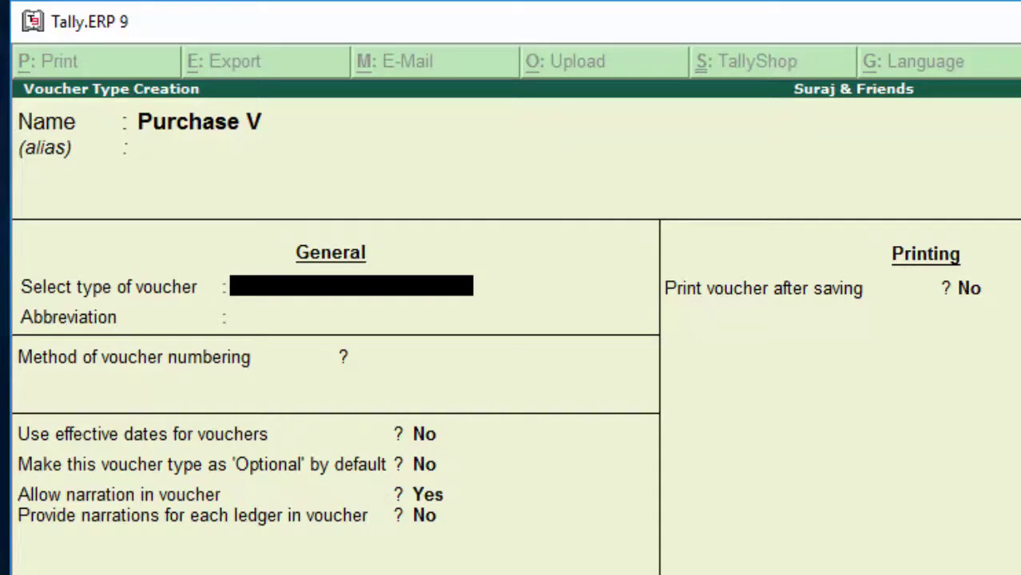
pyautogui.write('P')
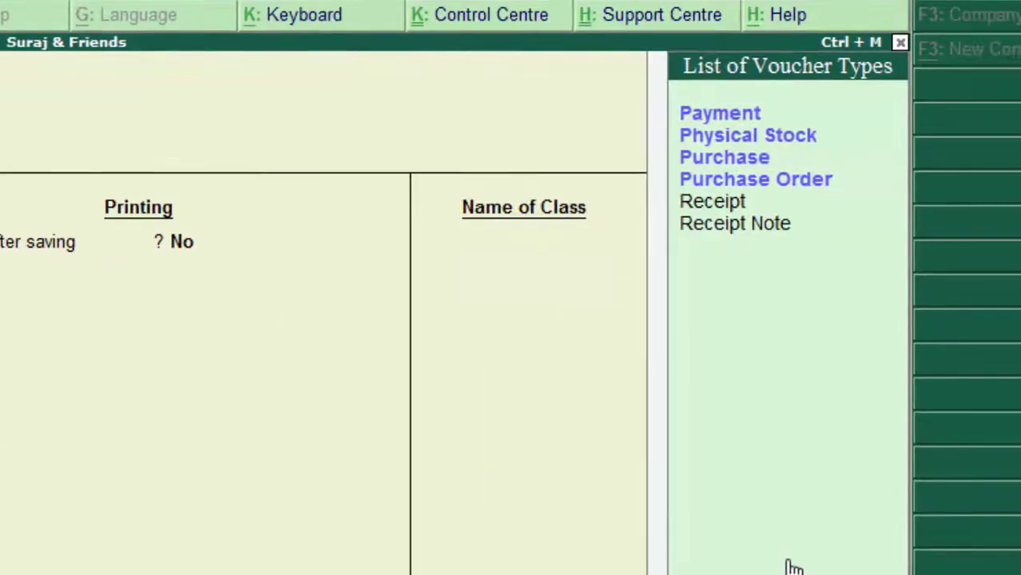
pyautogui.press('Down')
pyautogui.press('Down')
pyautogui.press('Down')
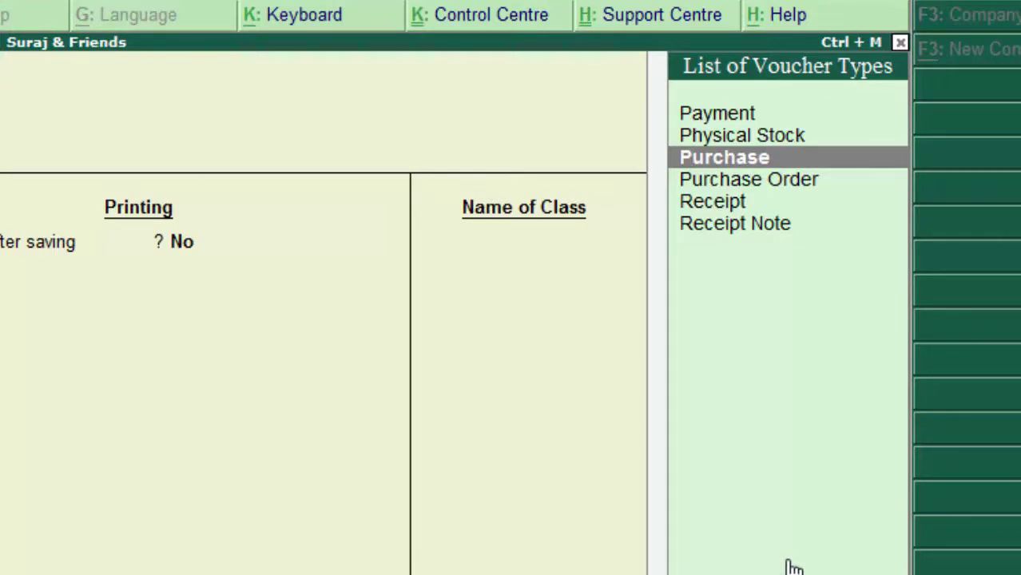
pyautogui.press('Return')
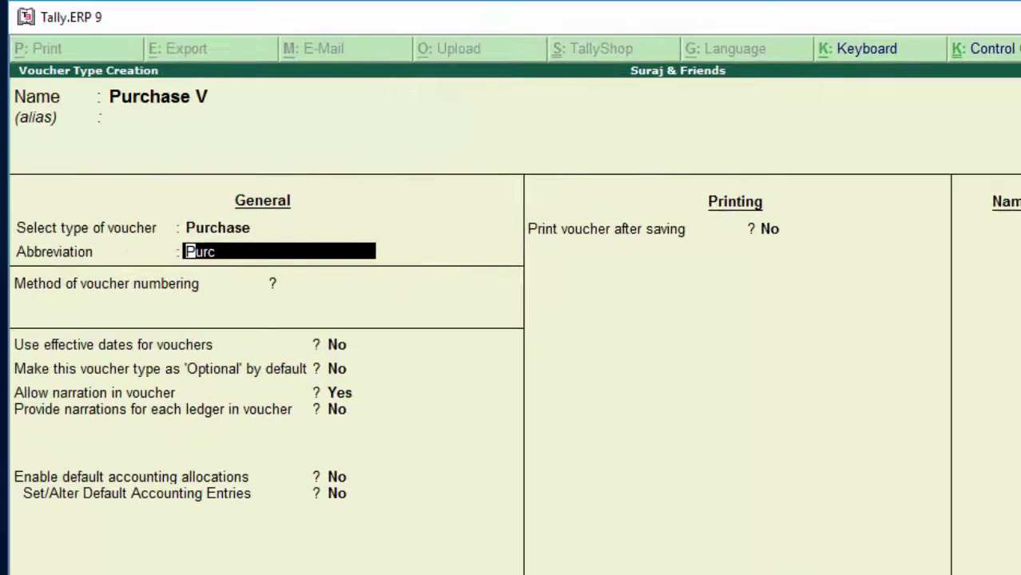
pyautogui.press('Return')
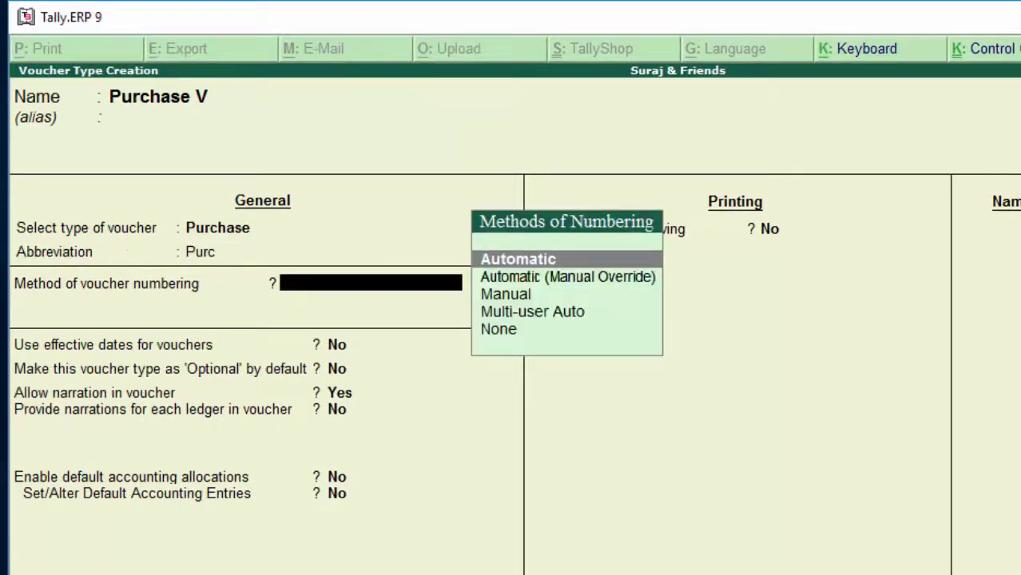
# Choose Automatic voucher numbering and accept the remaining general and printing defaults.
pyautogui.press('Down')
pyautogui.press('Up')
pyautogui.press('Return')
pyautogui.press('Return')
pyautogui.press('Return')
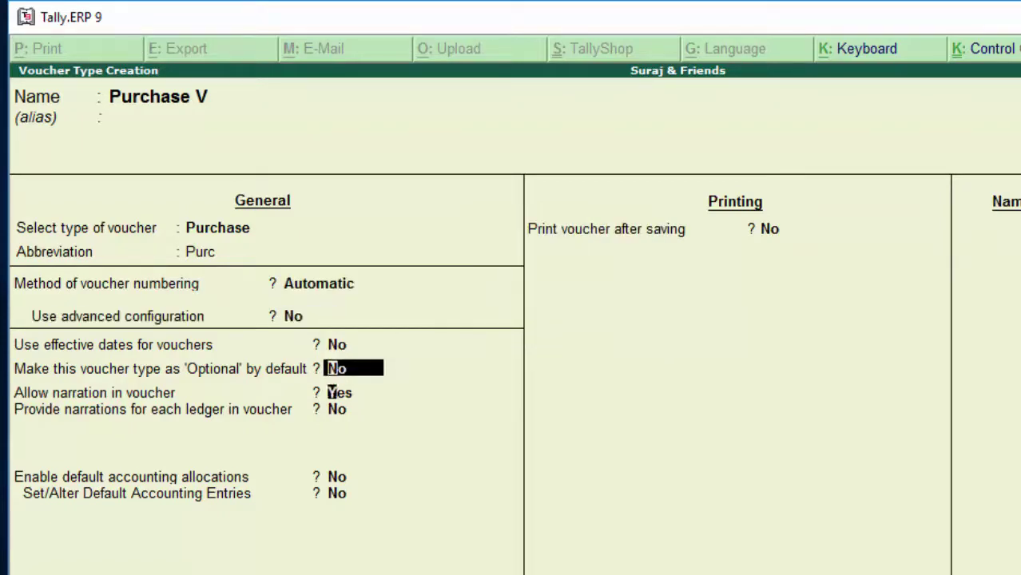
pyautogui.press('Return')
pyautogui.press('Return')
pyautogui.press('Return')
pyautogui.press('Return')
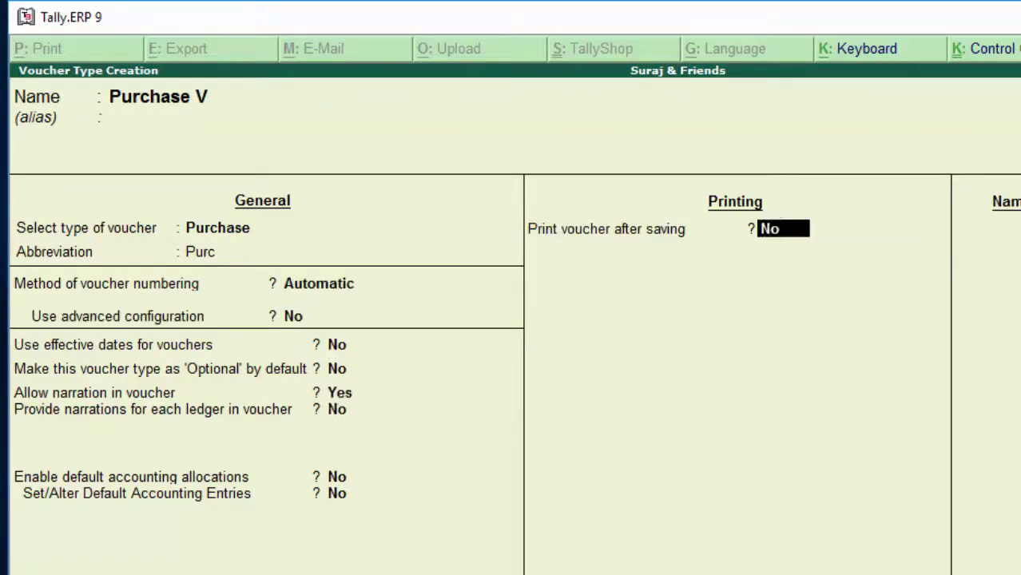
pyautogui.press('Return')
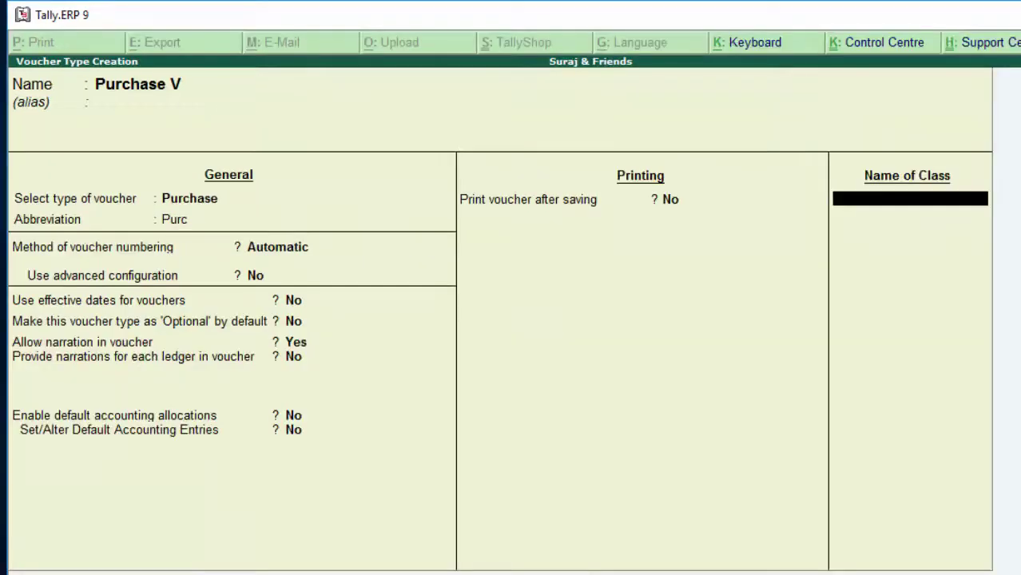
# Enter 'Purchase V' under Name of Class to open its class settings.
pyautogui.write('Pur')
pyautogui.write('chase')
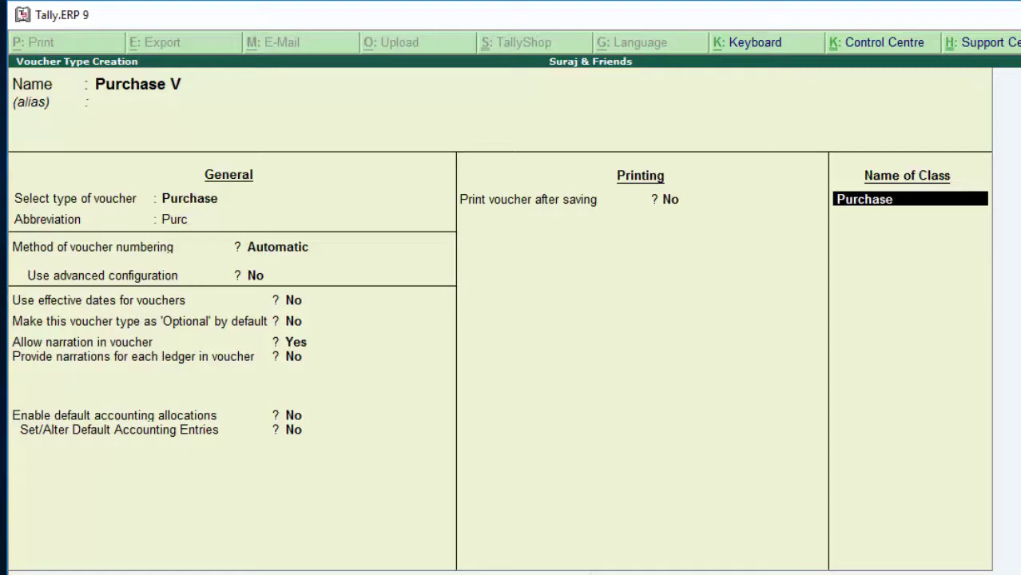
pyautogui.write(' V')
pyautogui.press('Return')
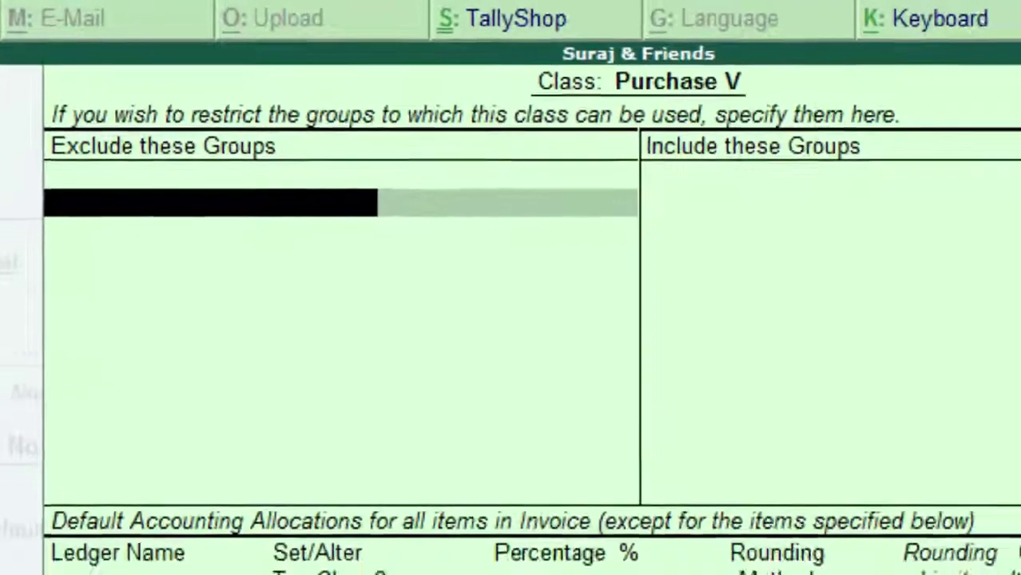
# Exclude Bank Accounts, Bank OD A/c, Branch / Divisions and Cash-in-Hand from the class.
pyautogui.press('Down')
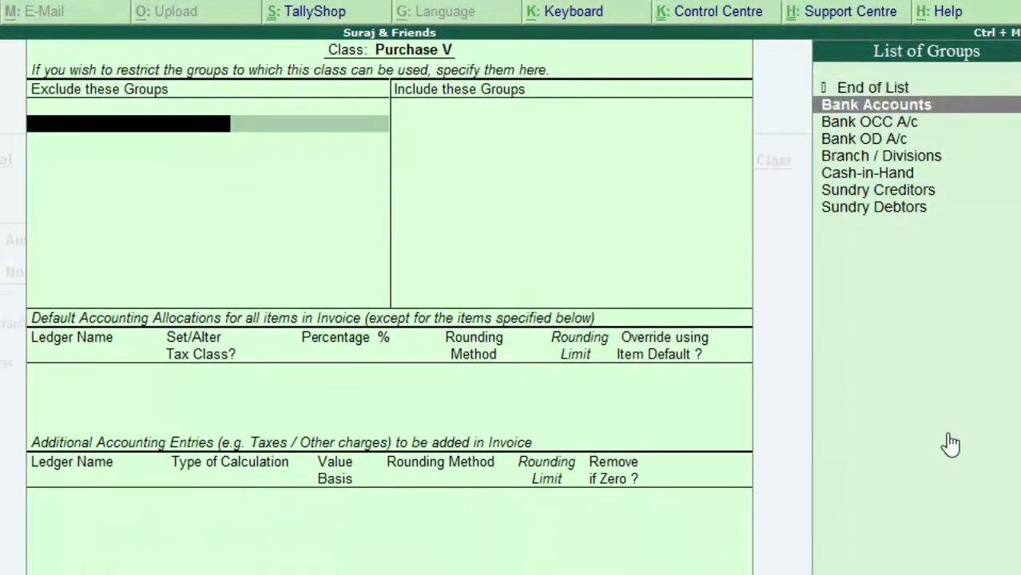
pyautogui.press('Return')
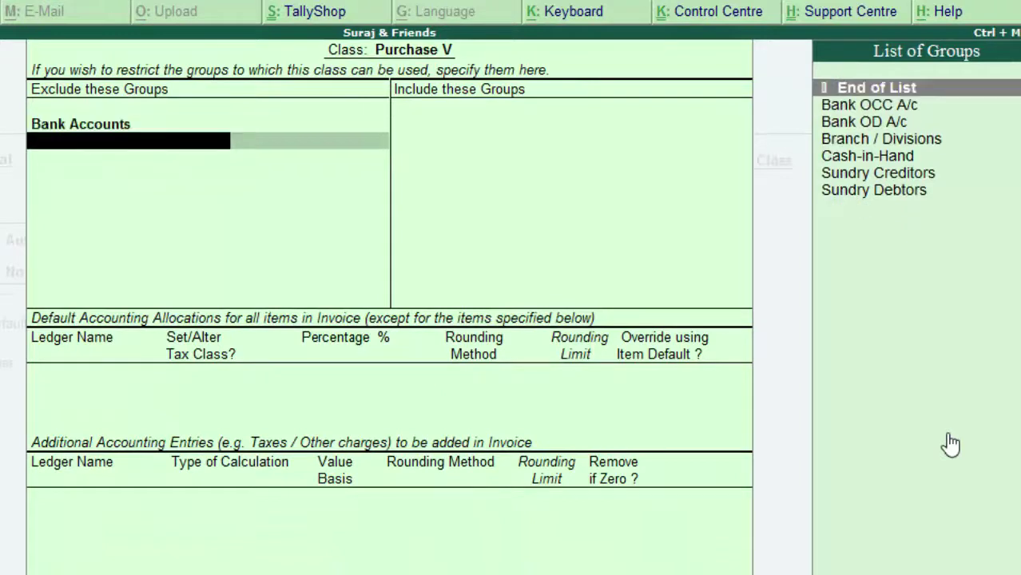
pyautogui.press('Down')
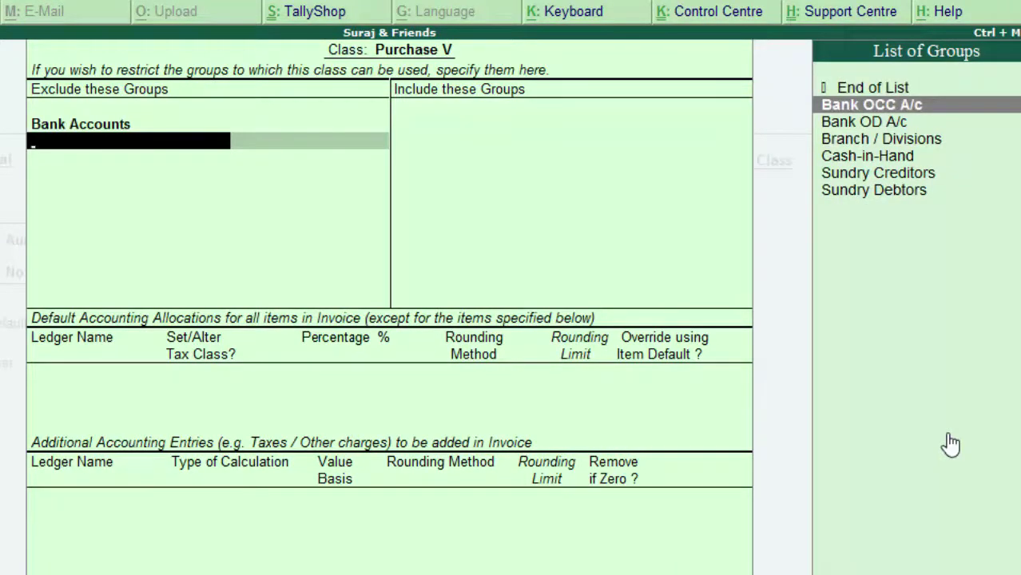
pyautogui.press('Return')
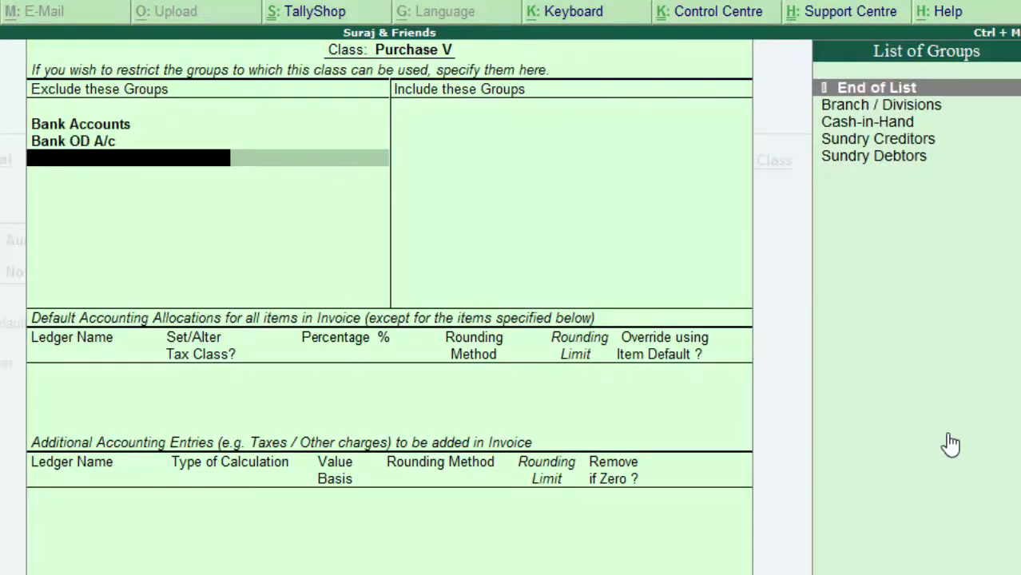
pyautogui.press('Down')
pyautogui.press('Return')
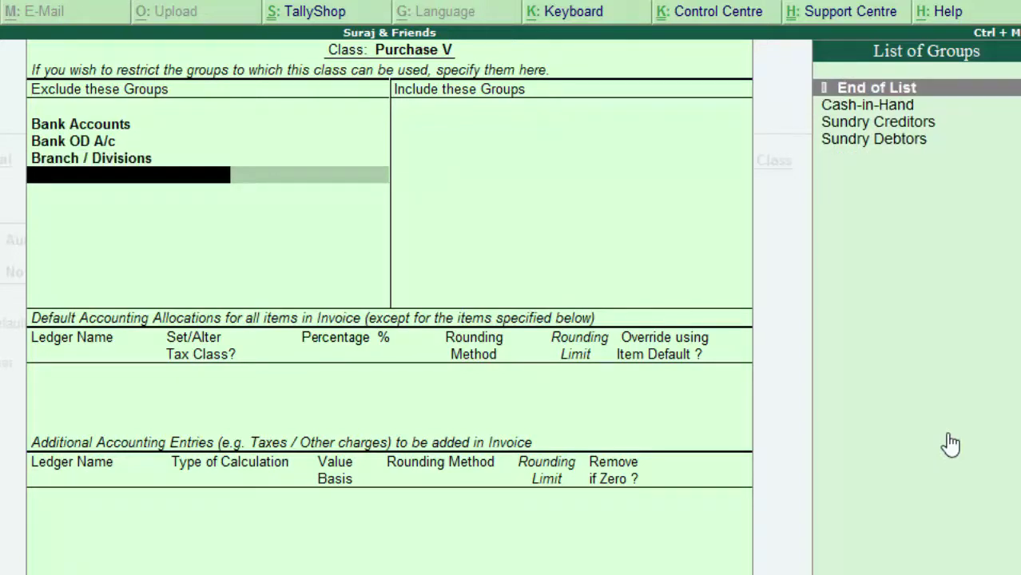
pyautogui.press('Down')
pyautogui.press('Return')
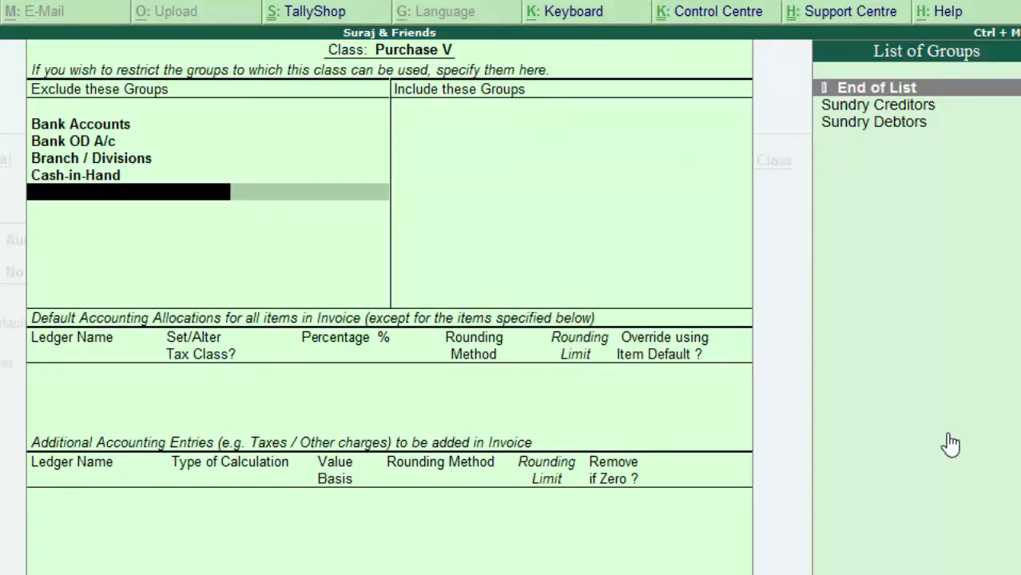
pyautogui.press('Return')
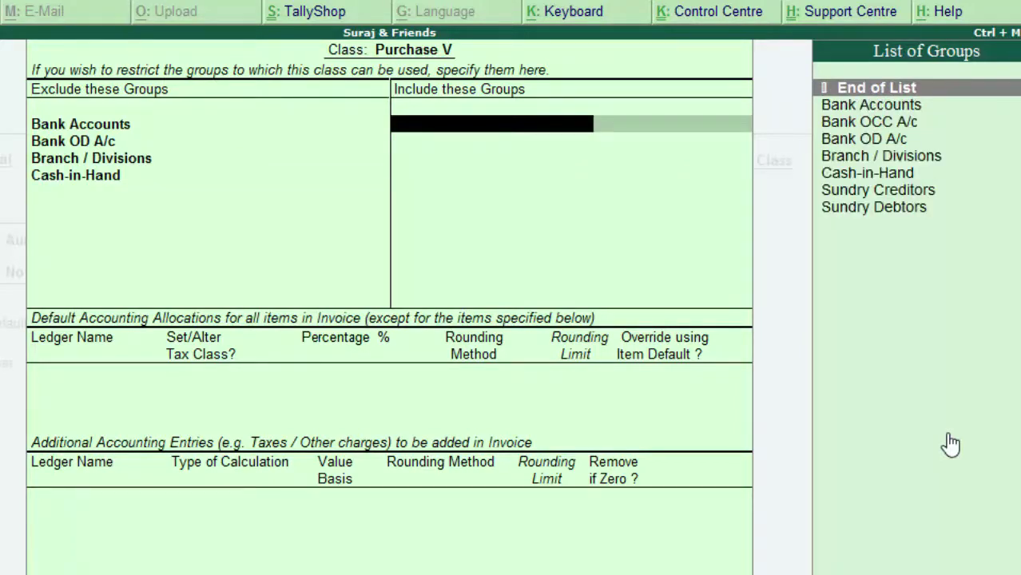
# Include Sundry Creditors and Sundry Debtors, and allocate 100% to Purchase A/c by default.
pyautogui.press('Down')
pyautogui.press('Down')
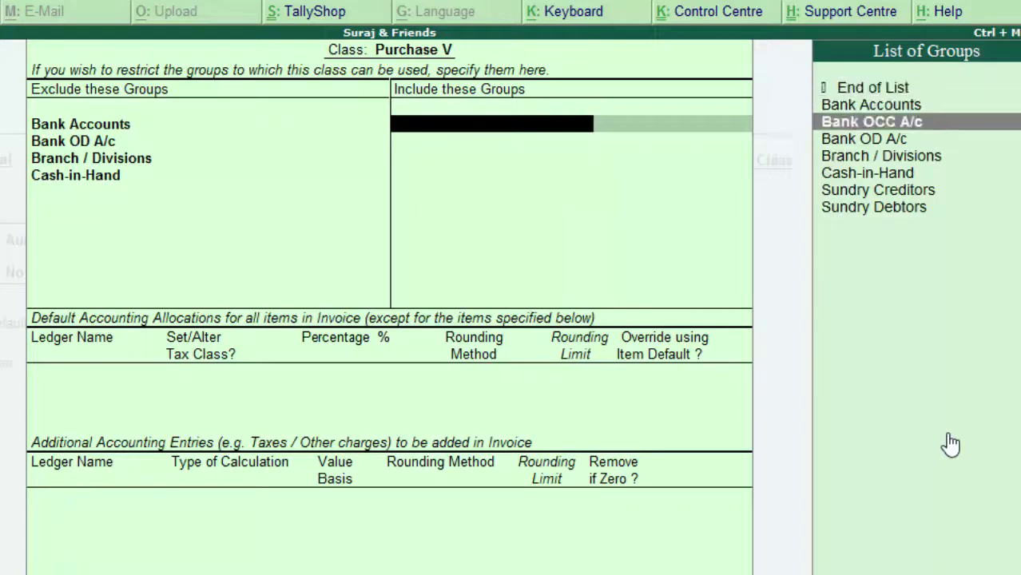
pyautogui.press('Down')
pyautogui.press('Down')
pyautogui.press('Down')
pyautogui.press('Down')
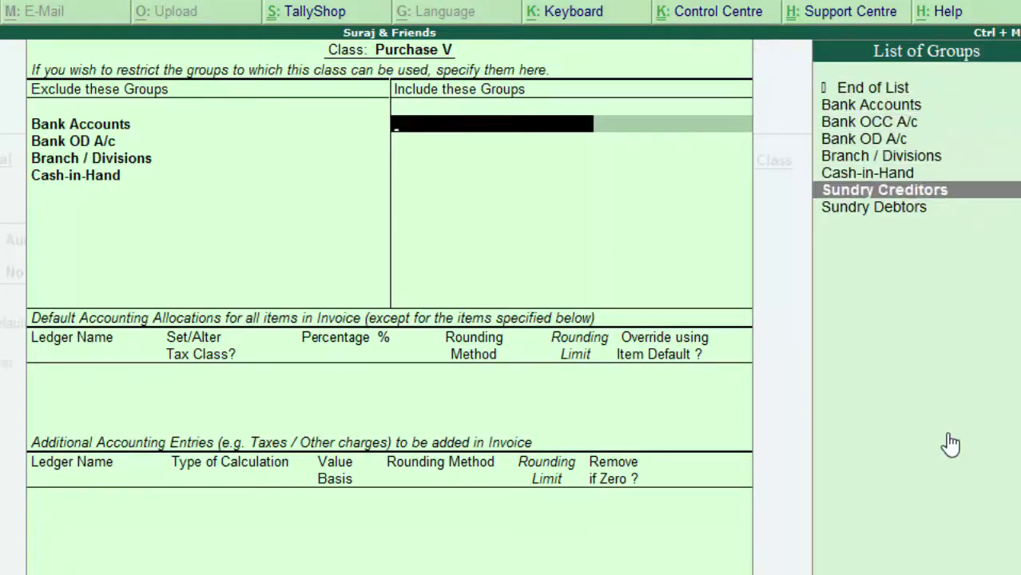
pyautogui.press('Return')
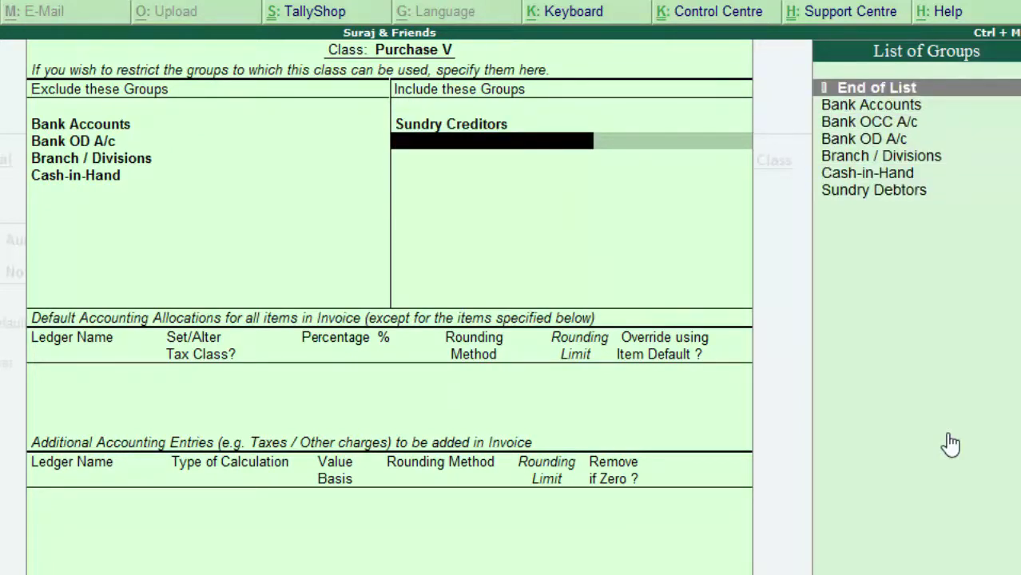
pyautogui.press('Down')
pyautogui.press('Down')
pyautogui.press('Down')
pyautogui.press('Down')
pyautogui.press('Down')
pyautogui.press('Down')
pyautogui.press('Return')
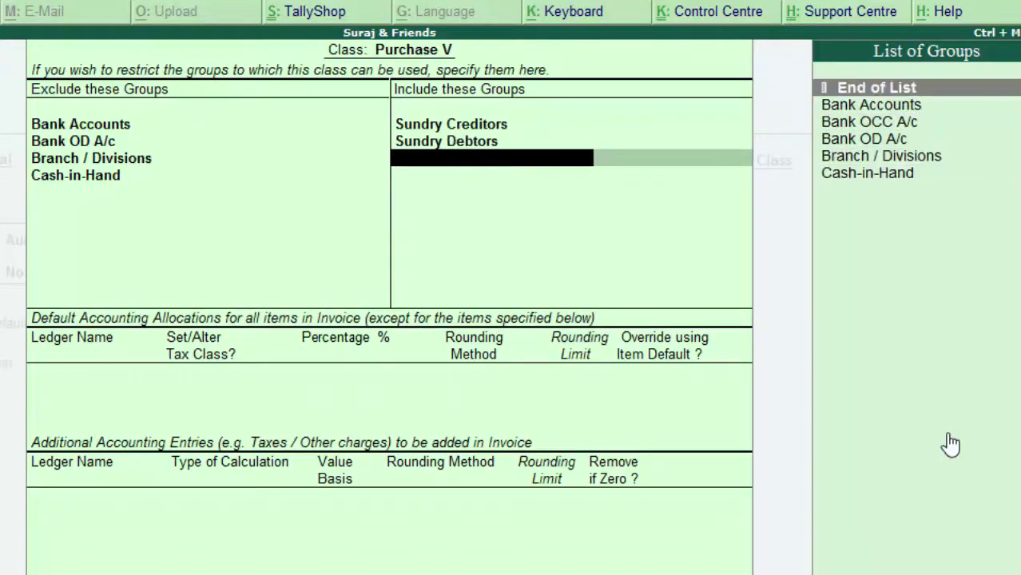
pyautogui.press('Return')
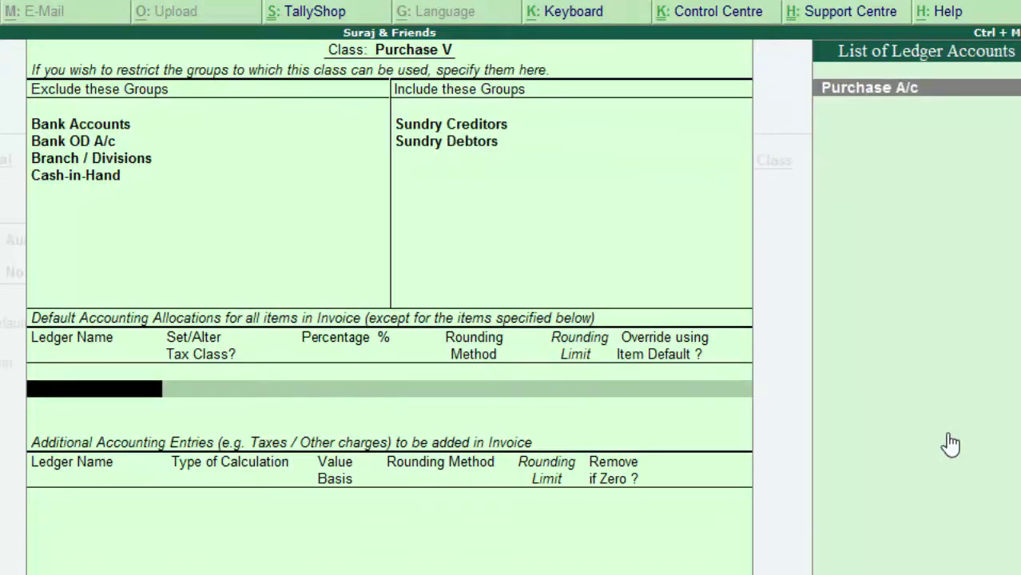
pyautogui.press('Return')
pyautogui.press('Return')
pyautogui.press('Return')
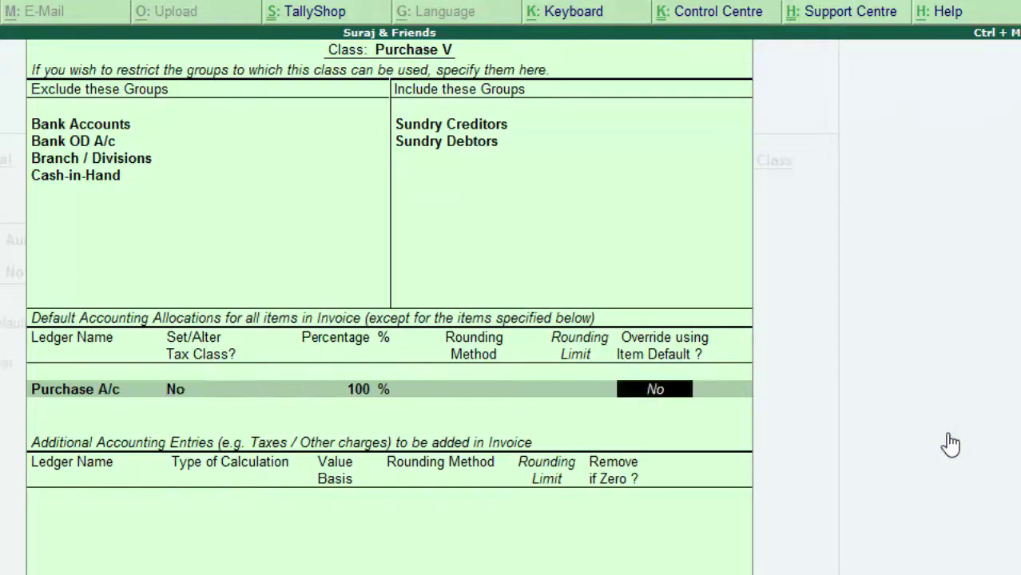
pyautogui.press('Return')
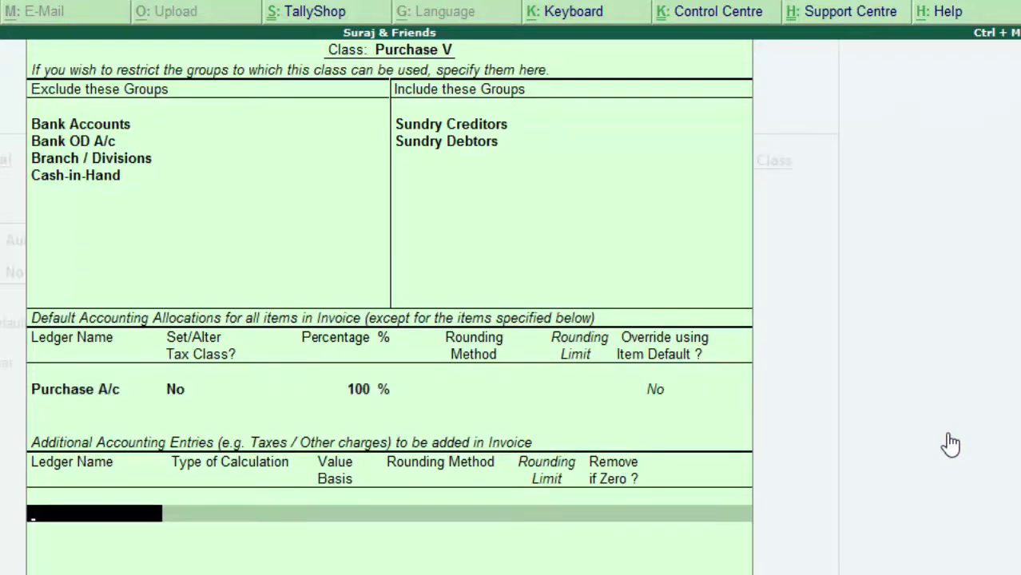
pyautogui.press('Return')
pyautogui.press('Return')
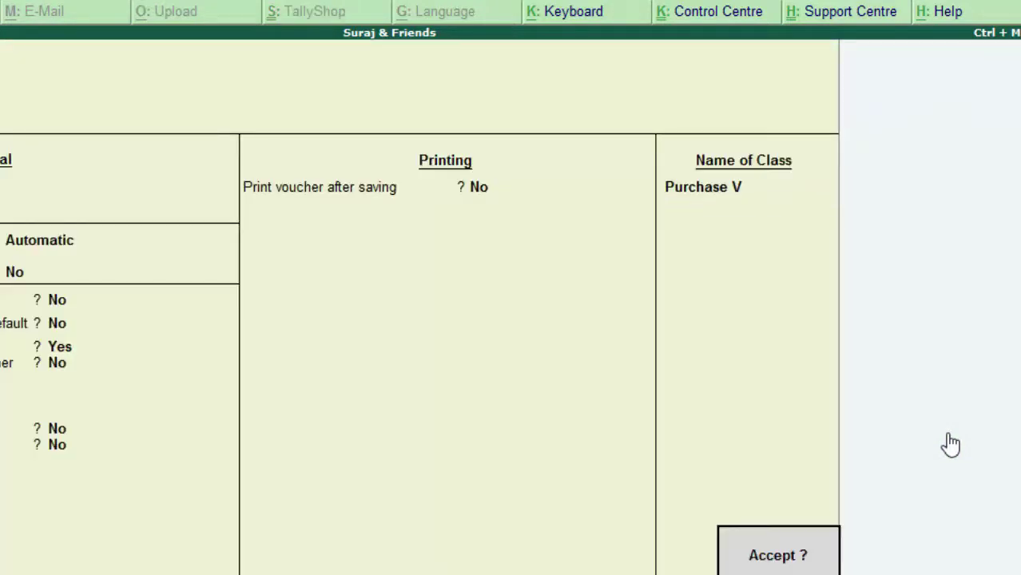
# Save the Purchase V voucher type and return to the Gateway of Tally.
pyautogui.press('Return')
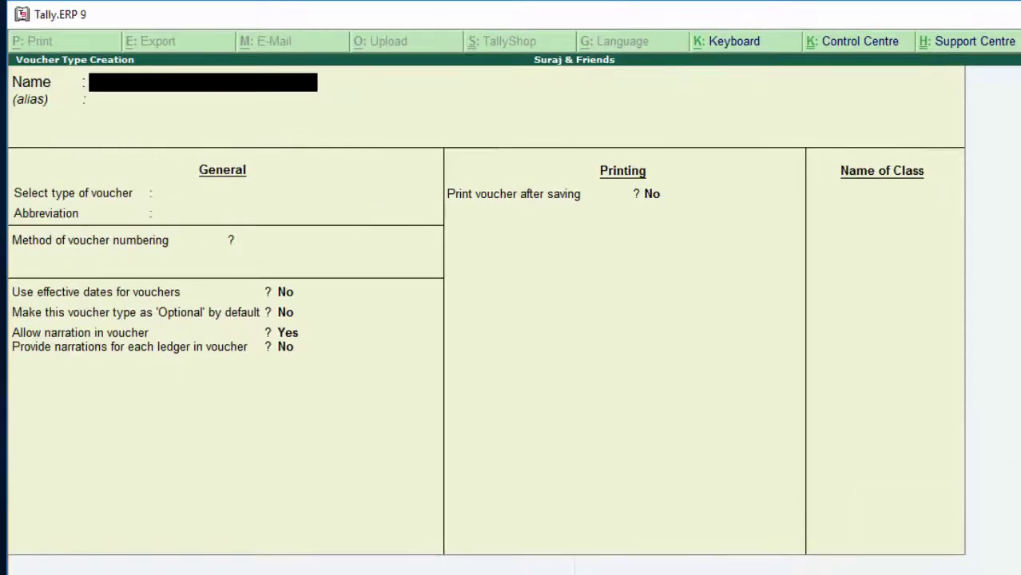
pyautogui.press('Escape')
pyautogui.press('Return')
pyautogui.press('Escape')
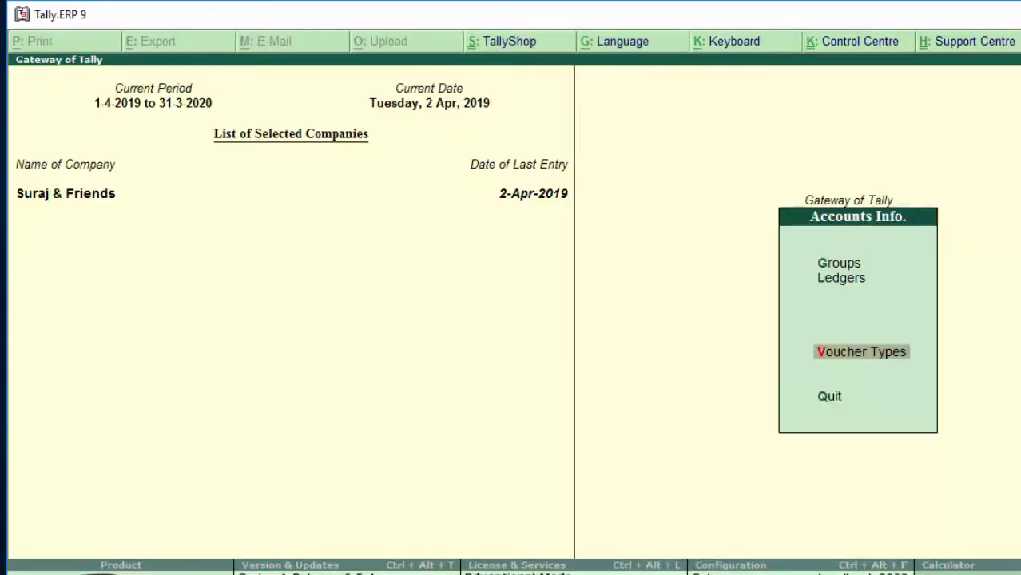
pyautogui.press('Escape')
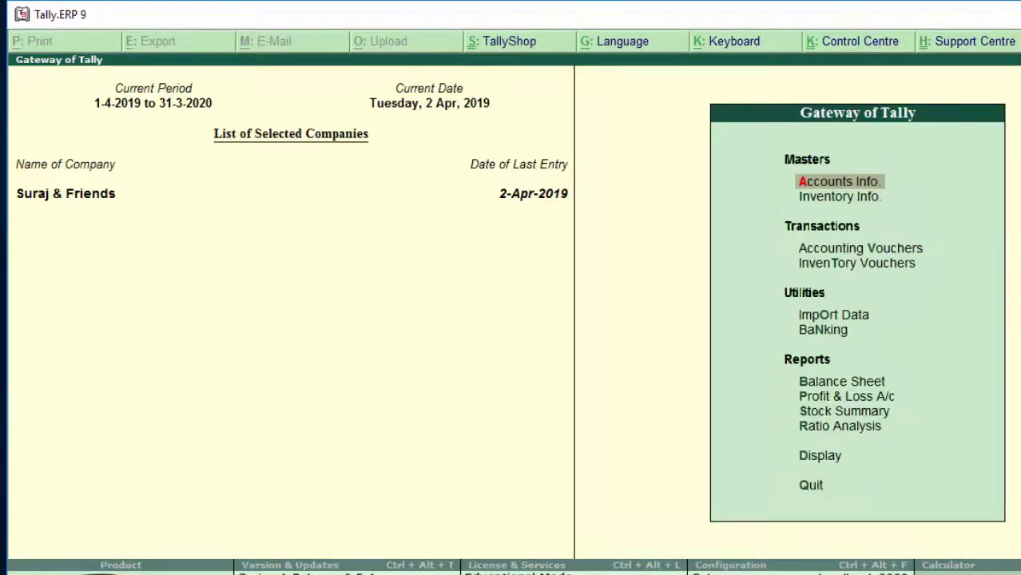
# Start an accounting voucher using the Purchase V voucher type and Purchase V class.
pyautogui.press('Down')
pyautogui.press('Down')
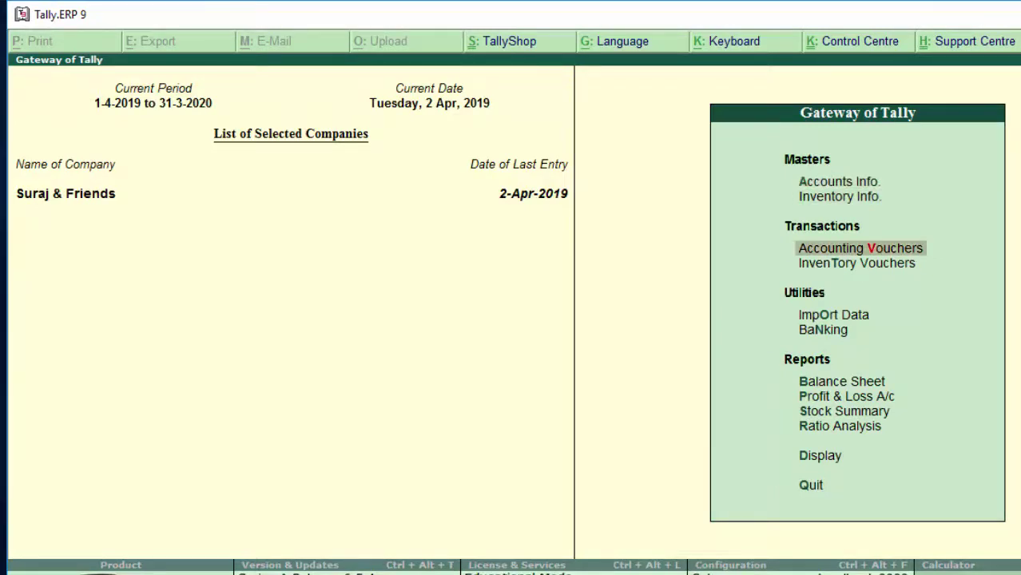
pyautogui.press('Return')
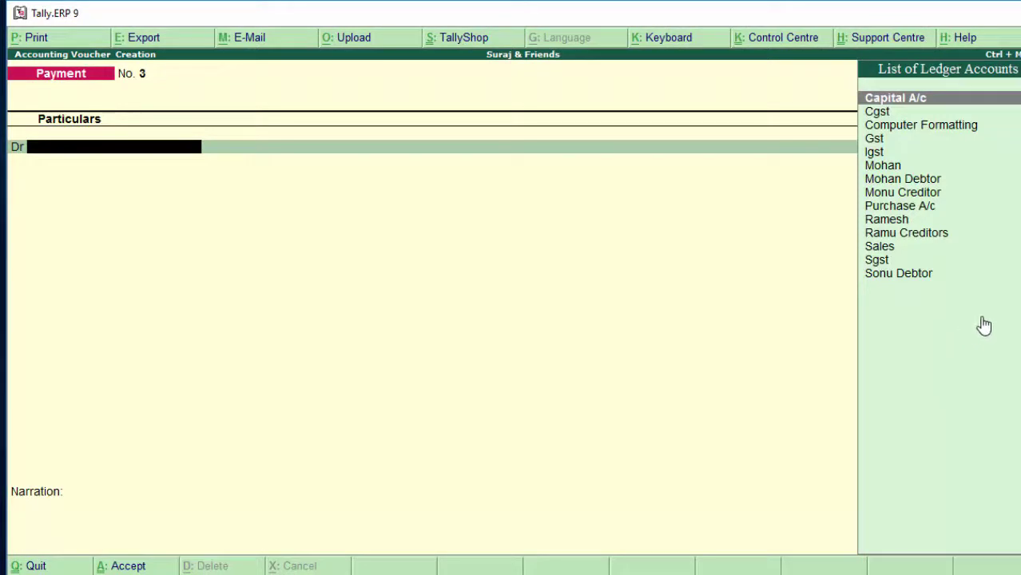
pyautogui.press('F9')
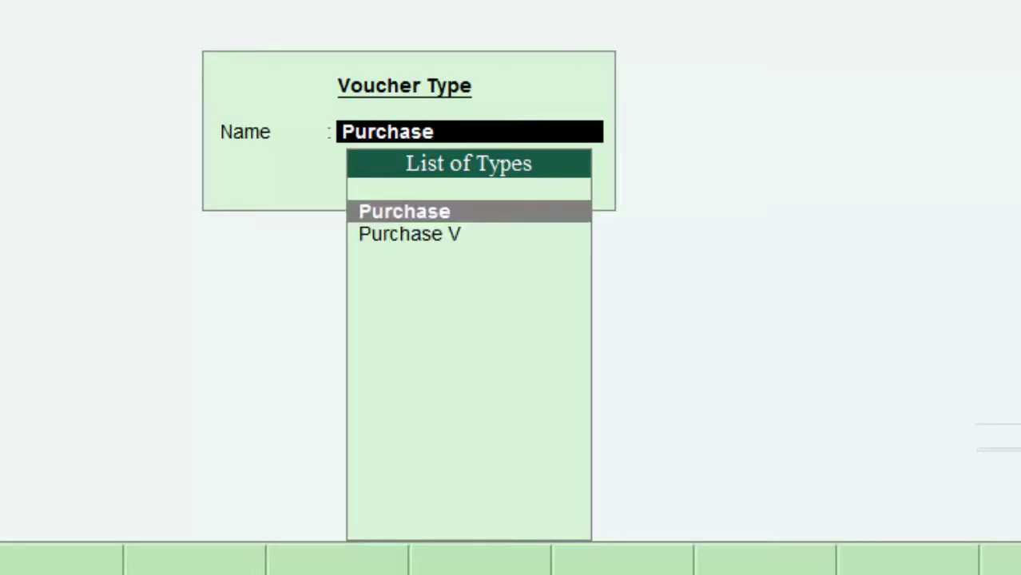
pyautogui.press('Down')
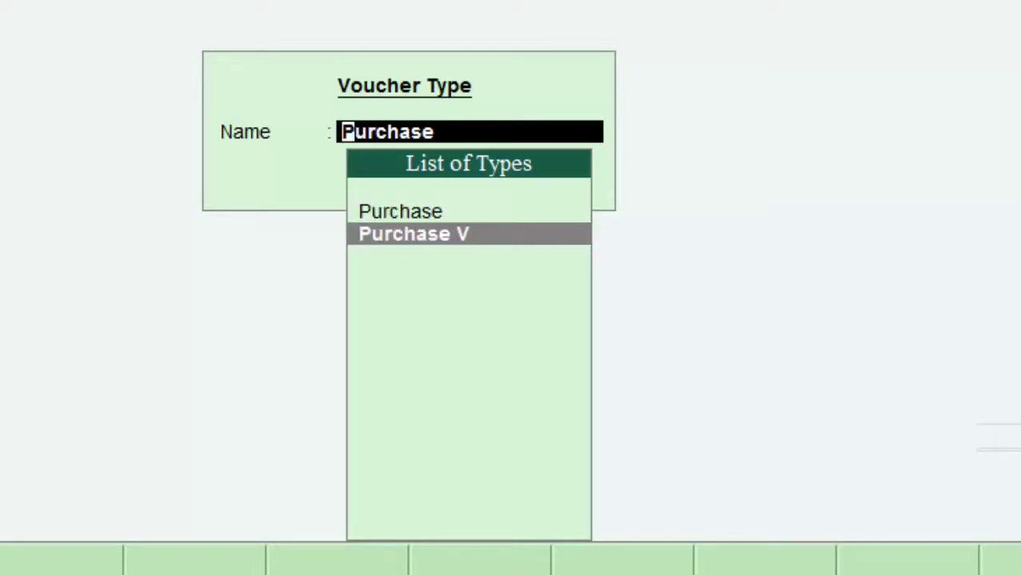
pyautogui.press('Return')
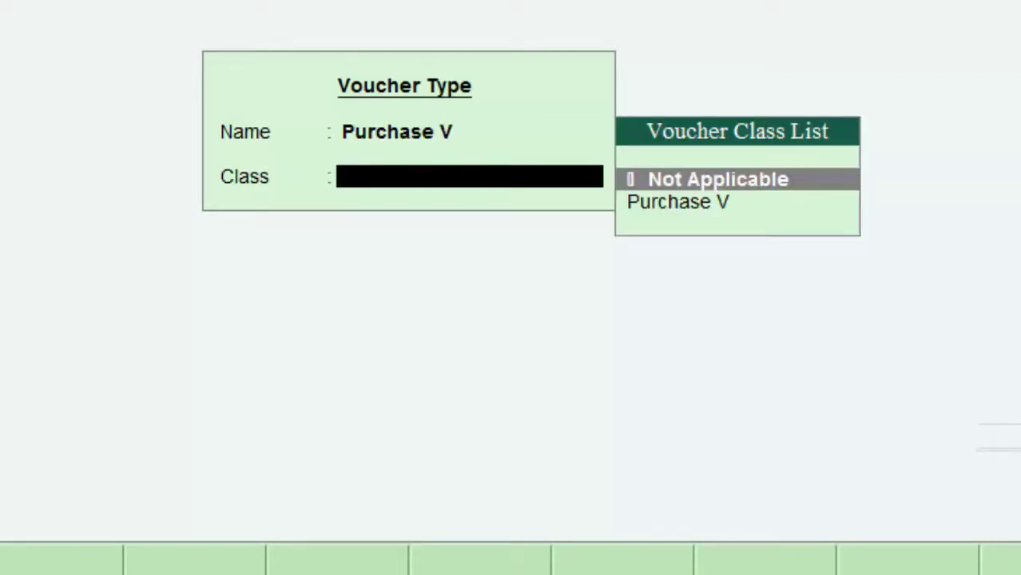
pyautogui.press('Down')
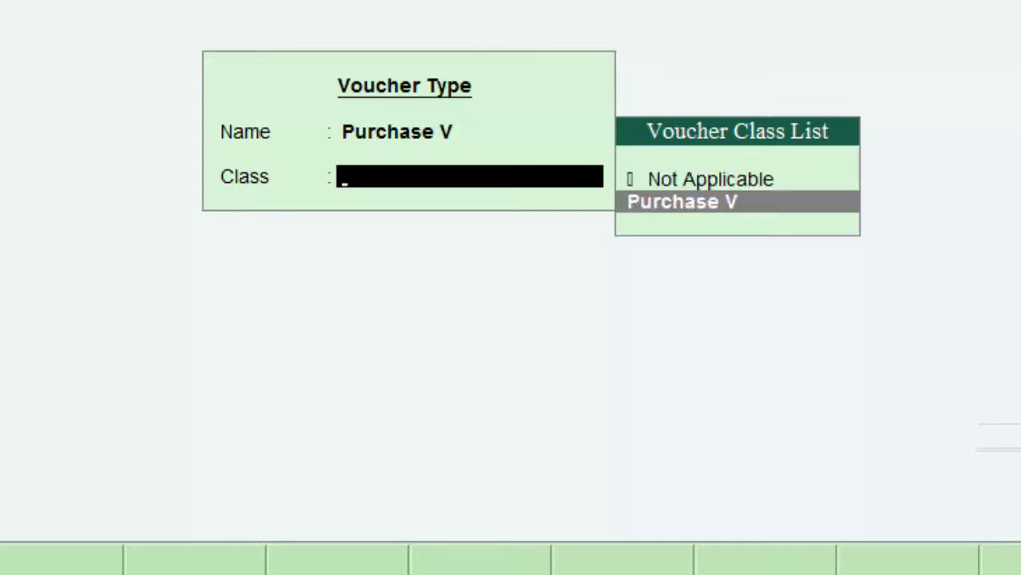
pyautogui.press('Return')
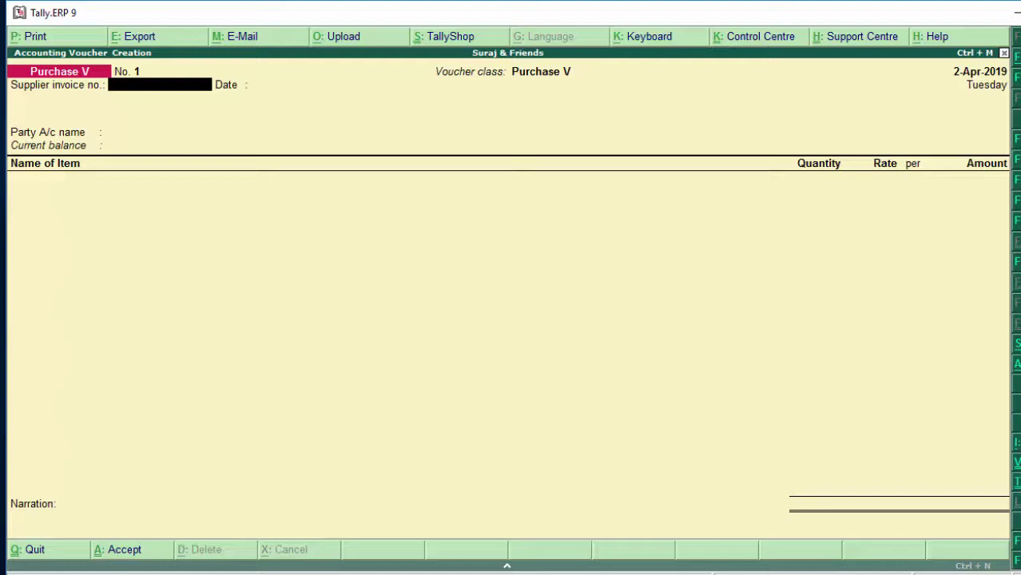
# Enter the supplier invoice number and keep the voucher date 2-Apr-2019.
pyautogui.write('6789')
pyautogui.press('Return')
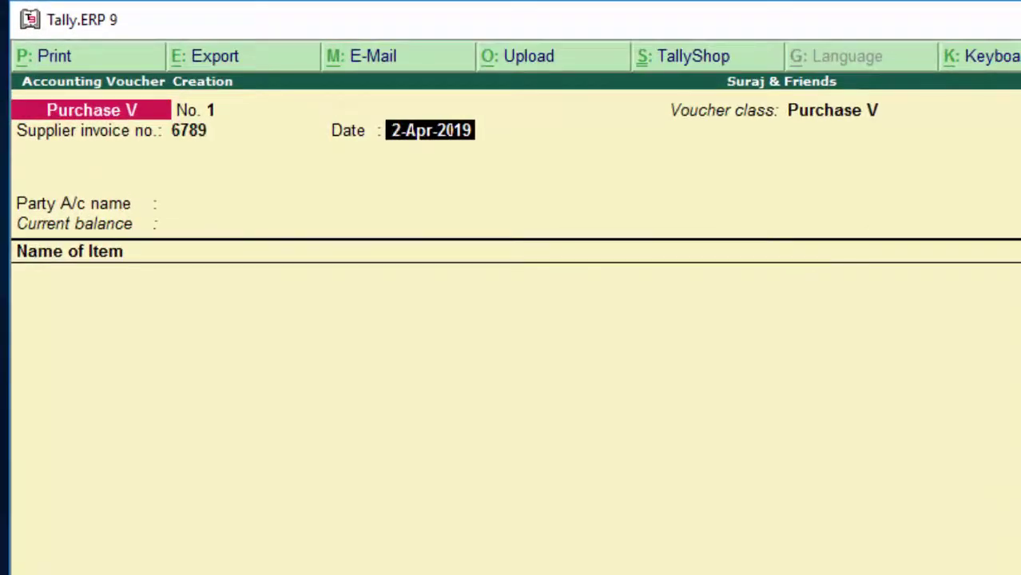
pyautogui.press('Return')
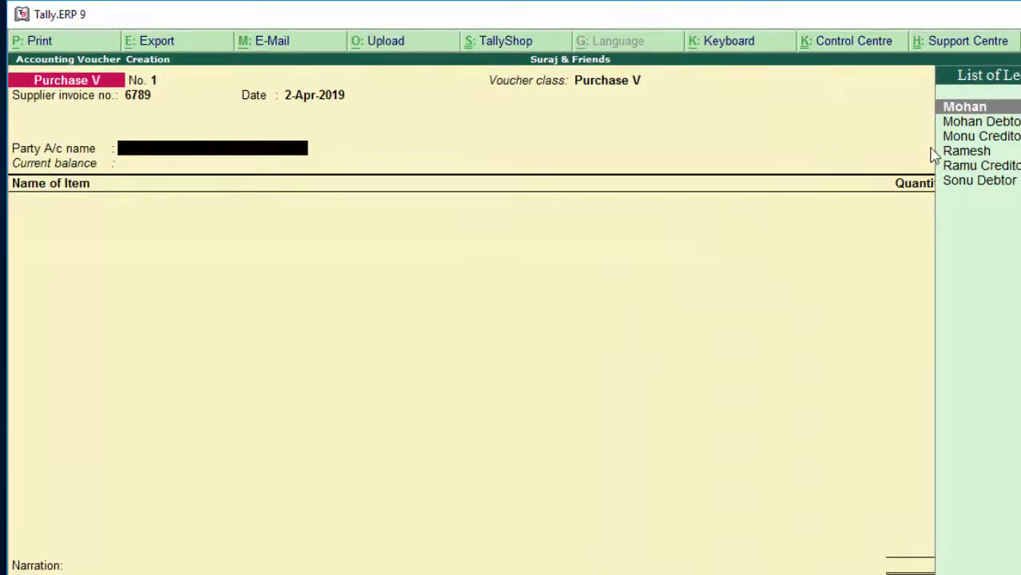
# Select the creditor ledger as party and type the supplier's address in Party Details.
pyautogui.click(961, 137)
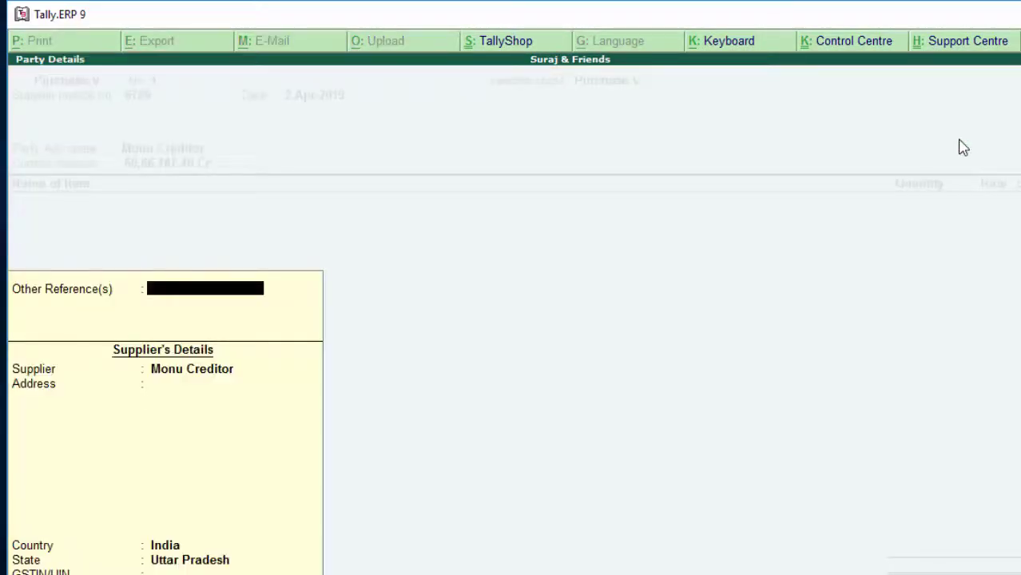
pyautogui.press('Return')
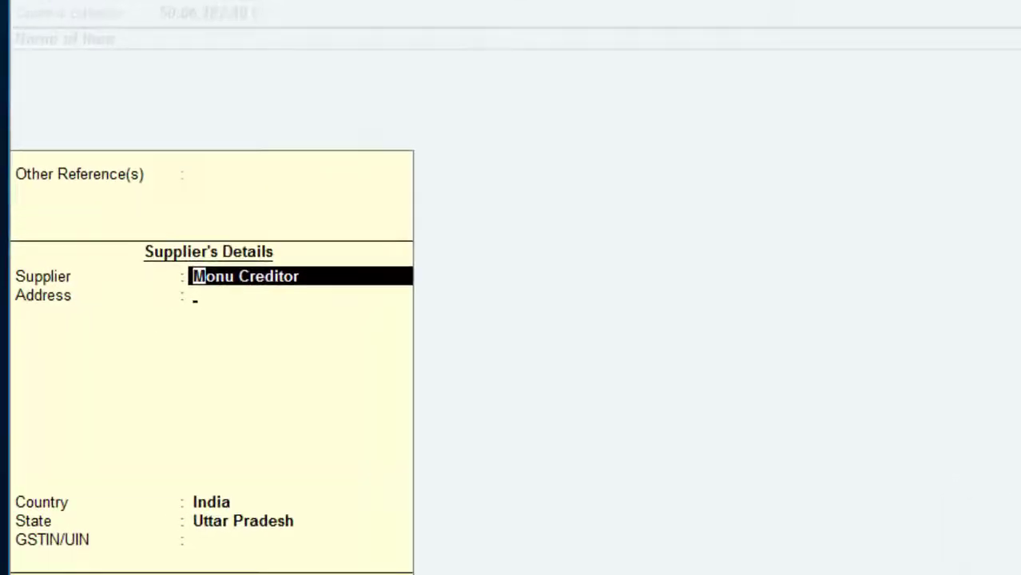
pyautogui.press('Return')
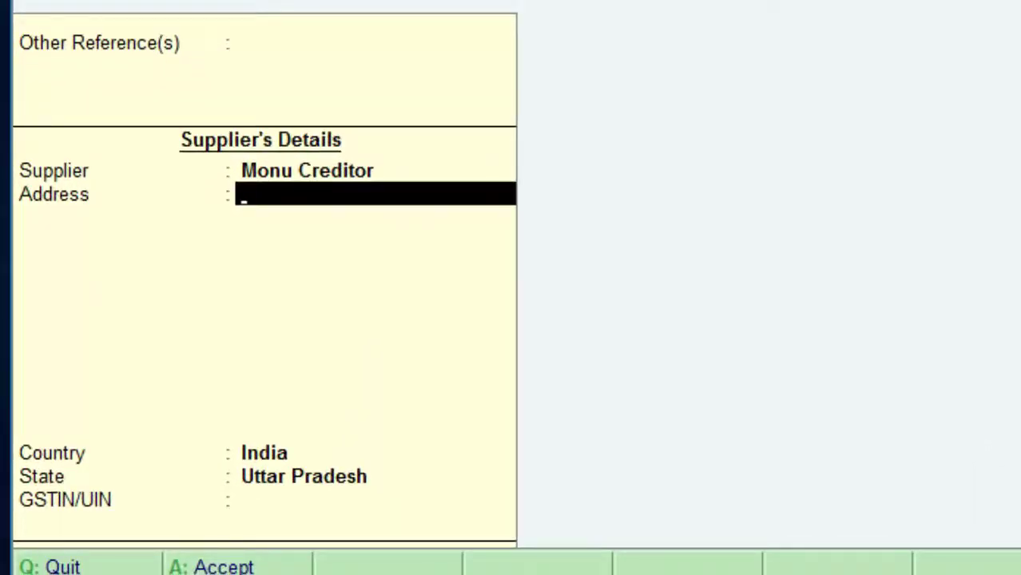
pyautogui.write('New Colo')
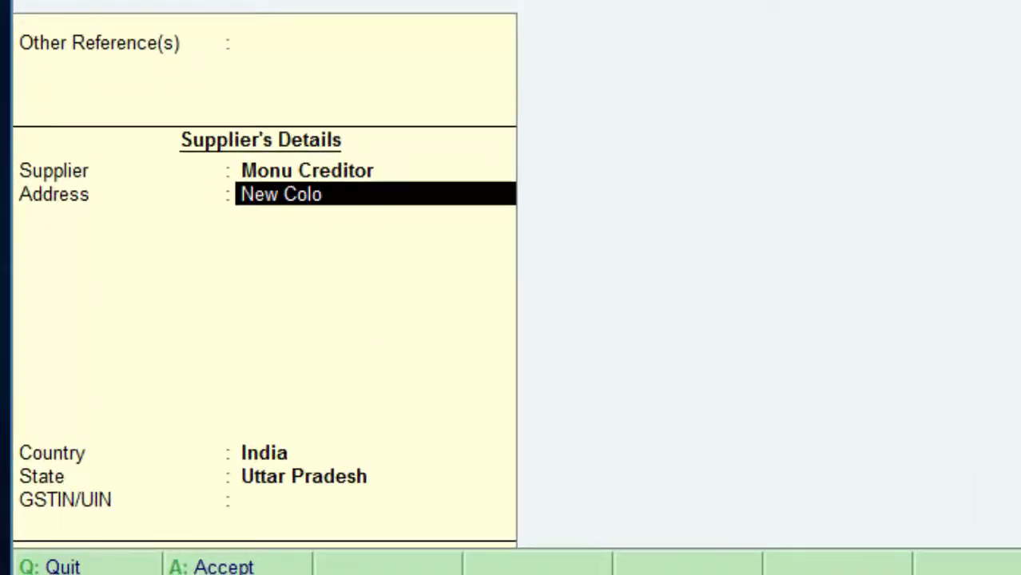
pyautogui.write('ny De')
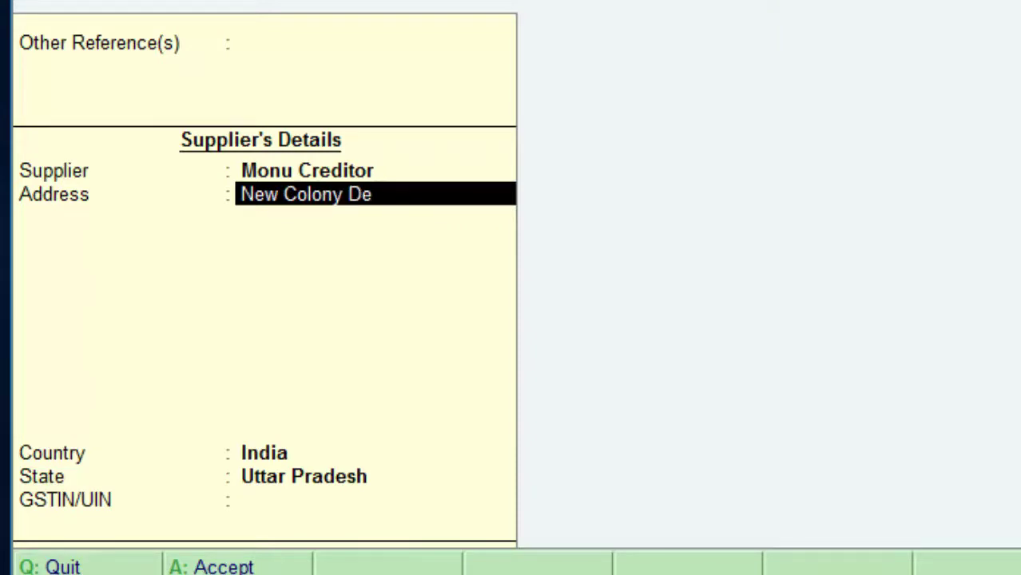
pyautogui.write('oria')
pyautogui.press('Return')
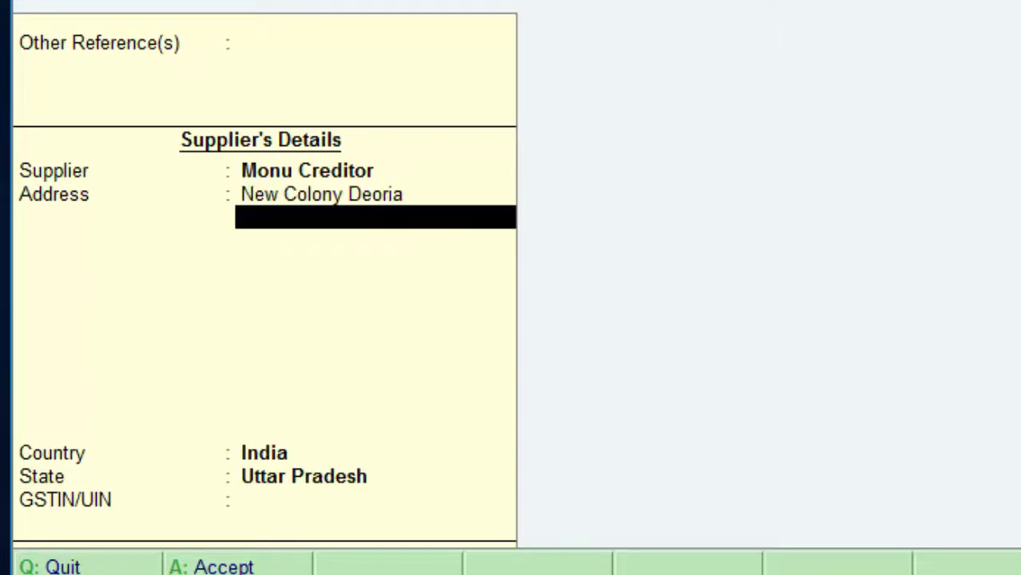
pyautogui.press('Return')
pyautogui.press('Return')
pyautogui.press('Return')
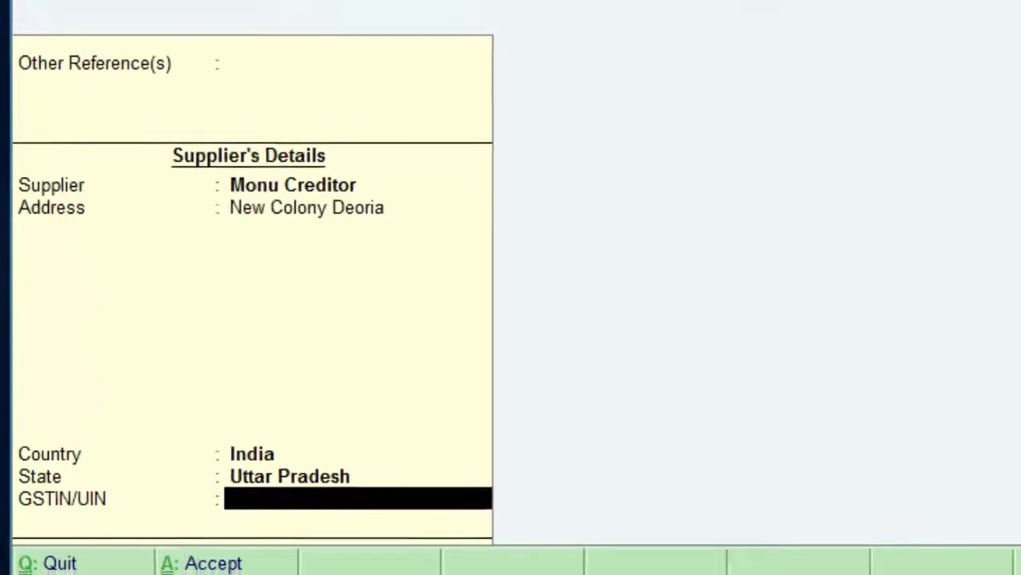
pyautogui.press('Return')
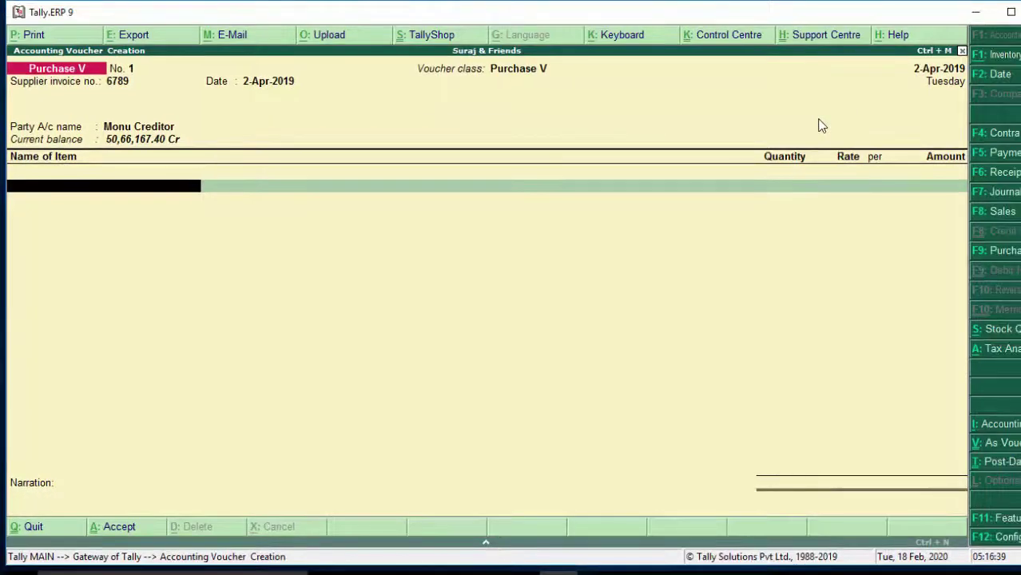
# Add 5 Keyboard at a rate of 120.00.
pyautogui.write('K')
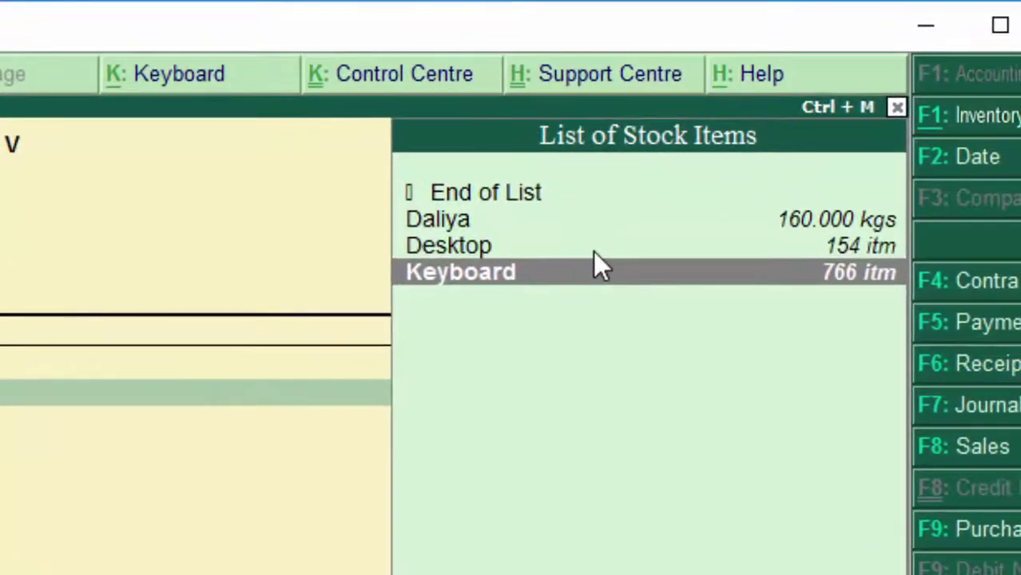
pyautogui.press('Return')
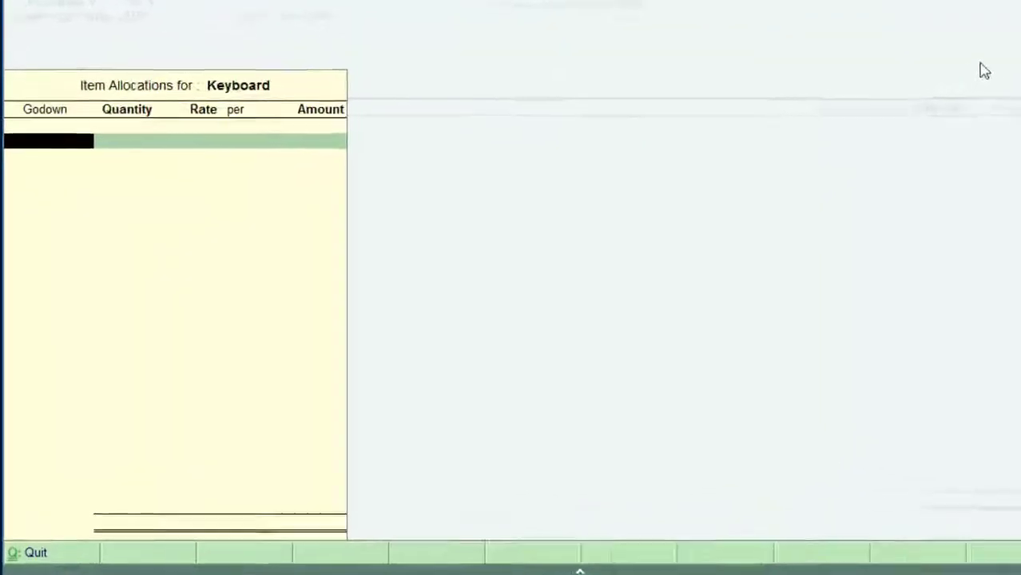
pyautogui.write('5')
pyautogui.press('Return')
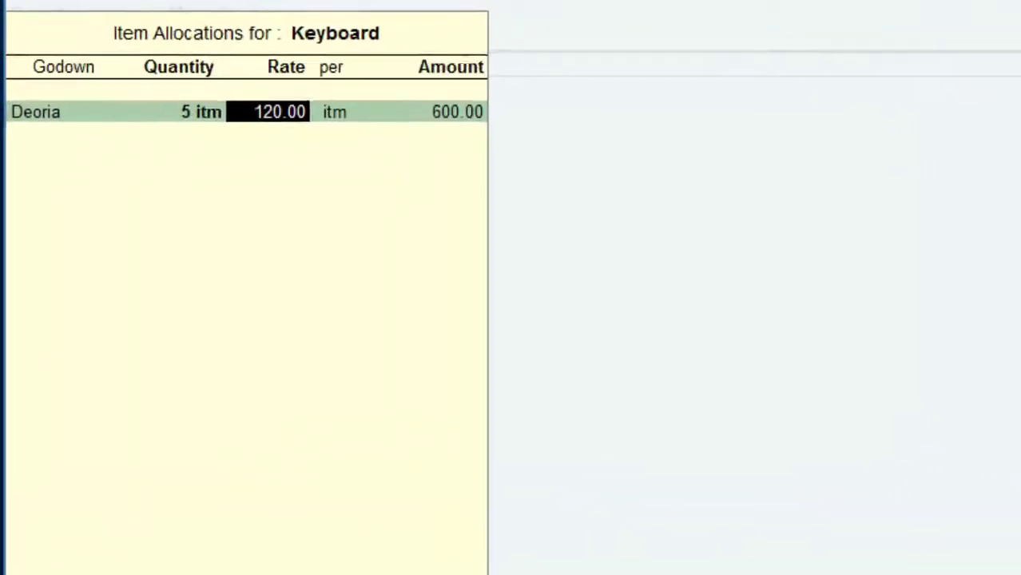
pyautogui.press('Return')
pyautogui.press('Return')
pyautogui.press('Return')
pyautogui.press('Return')
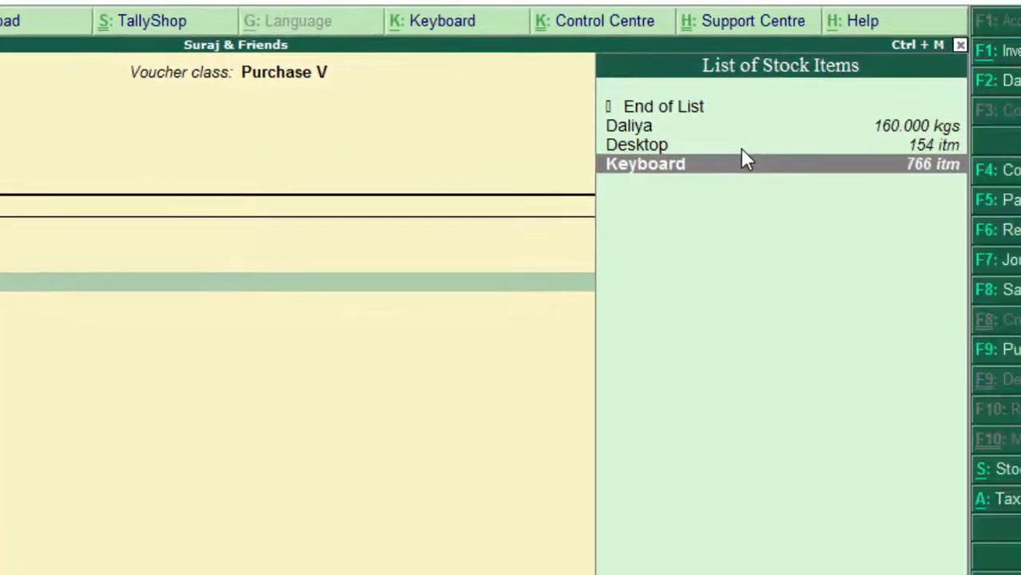
# Add 2 Desktop from godown Deoria at 20,000.00 and move past Narration.
pyautogui.click(741, 150)
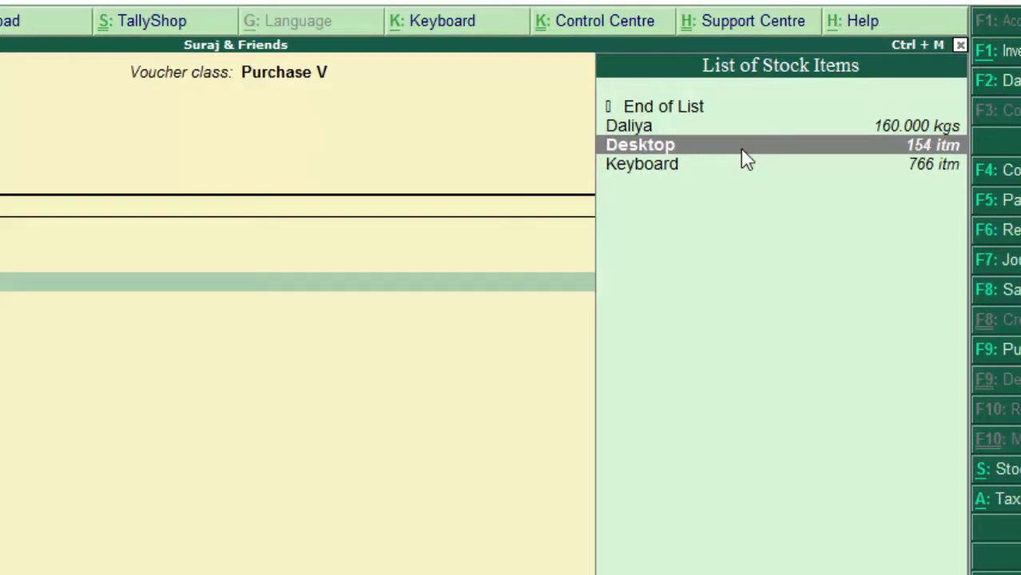
pyautogui.press('Return')
pyautogui.press('Return')
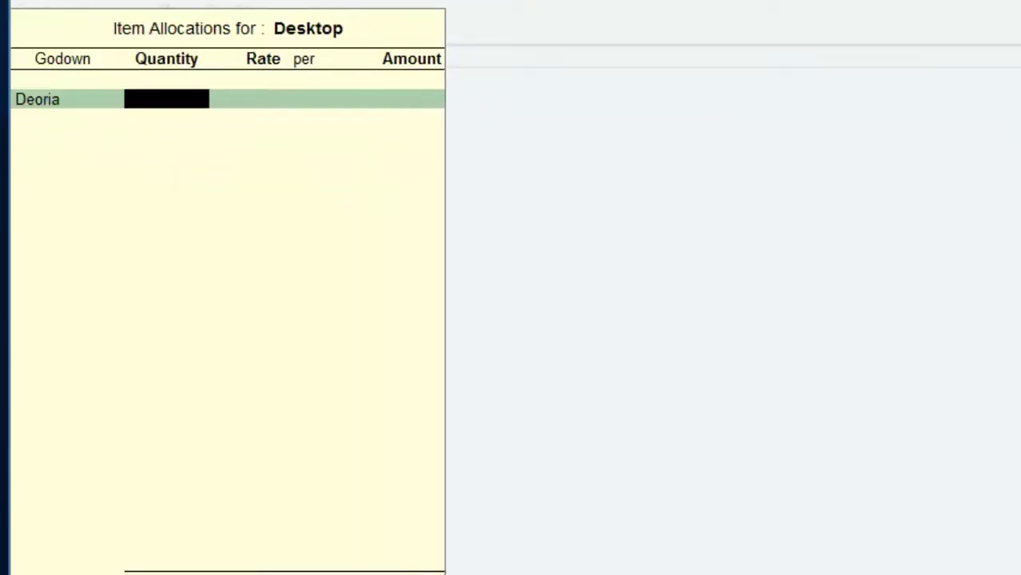
pyautogui.write('2')
pyautogui.press('Return')
pyautogui.press('Return')
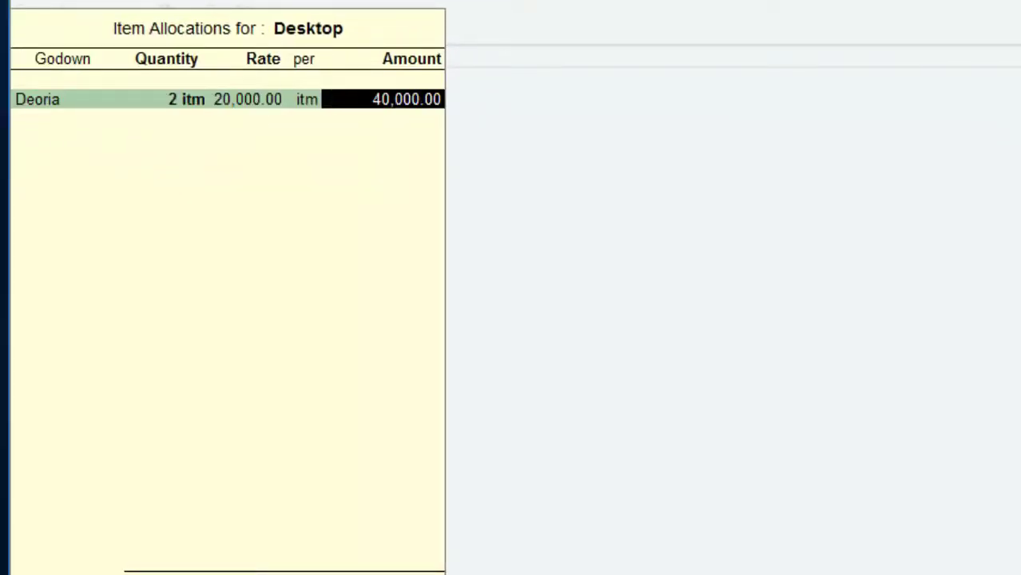
pyautogui.press('Return')
pyautogui.press('Return')
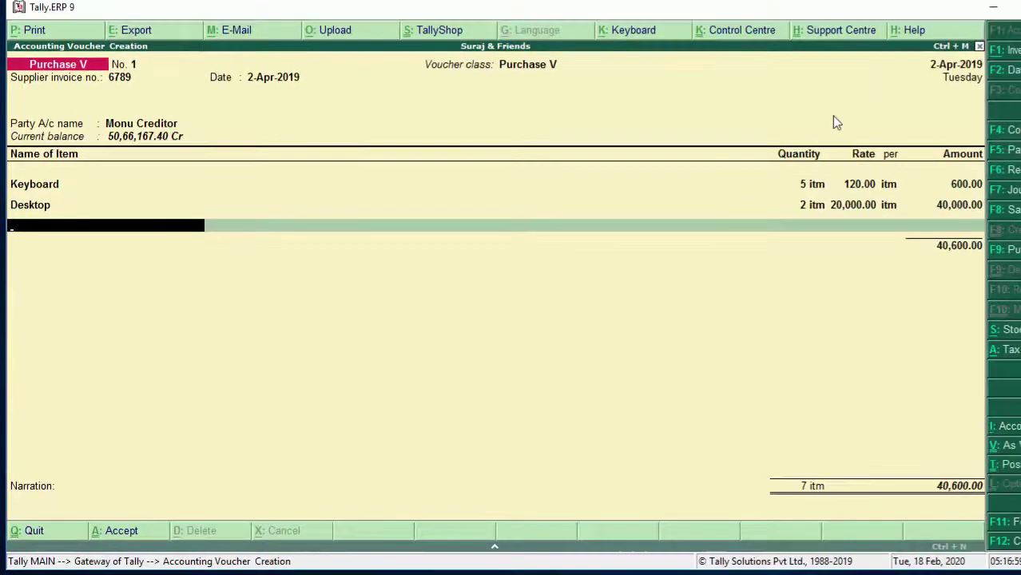
pyautogui.press('Return')
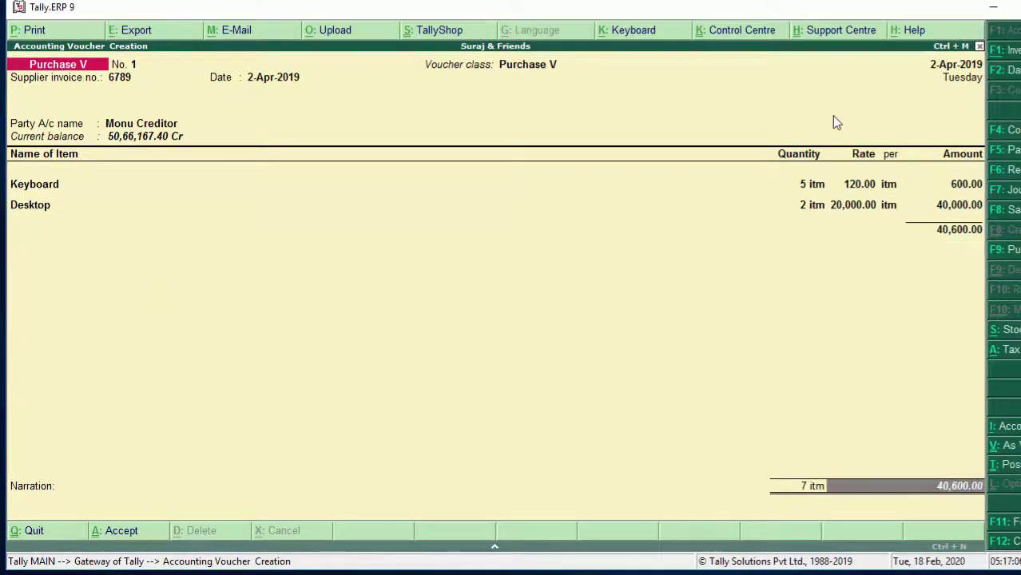
pyautogui.press('Return')
pyautogui.press('Return')
pyautogui.press('Return')
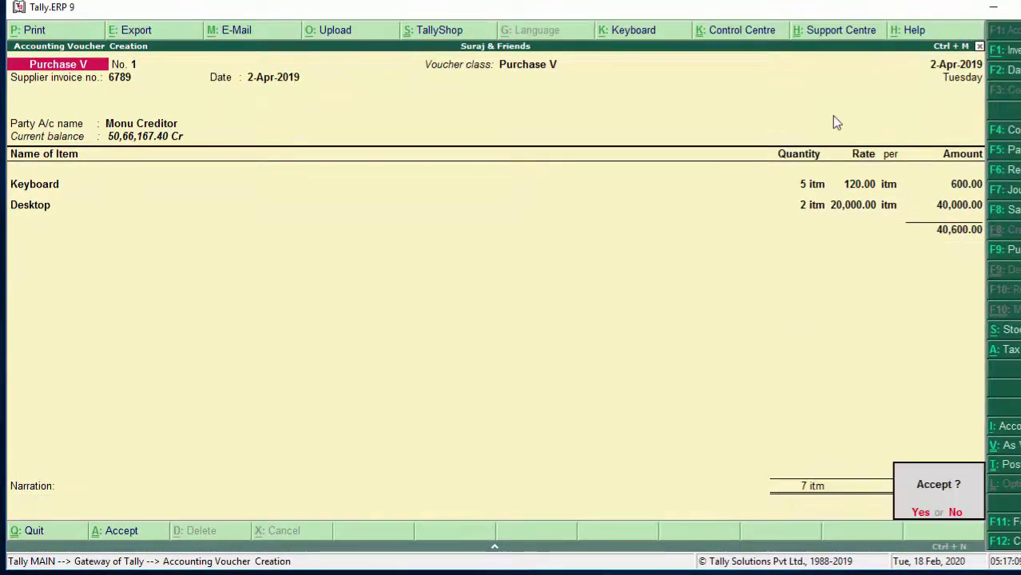
pyautogui.press('Return')
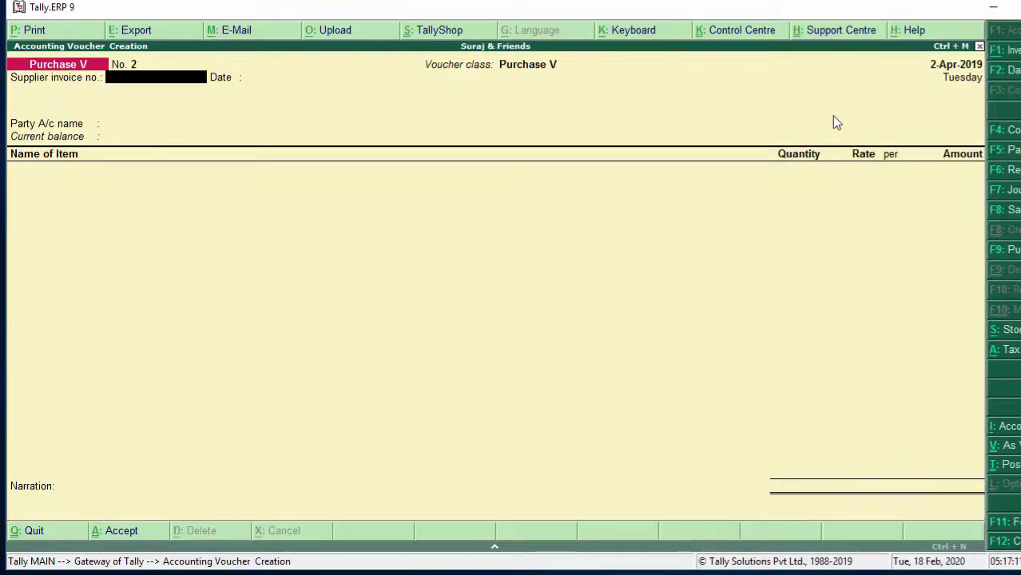